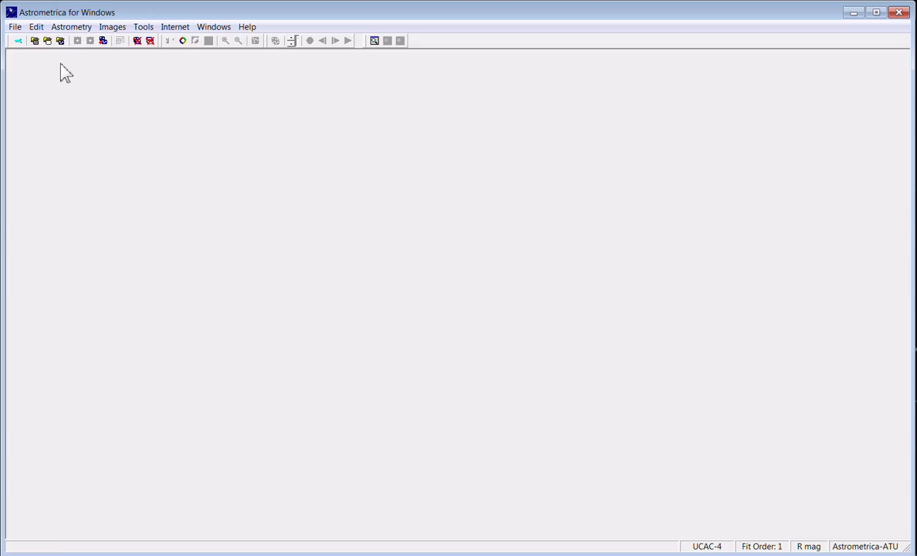
Step: Load the 2000 DK79 FIT images numbers 80 through 84 into Astrometrica
click(14, 27)
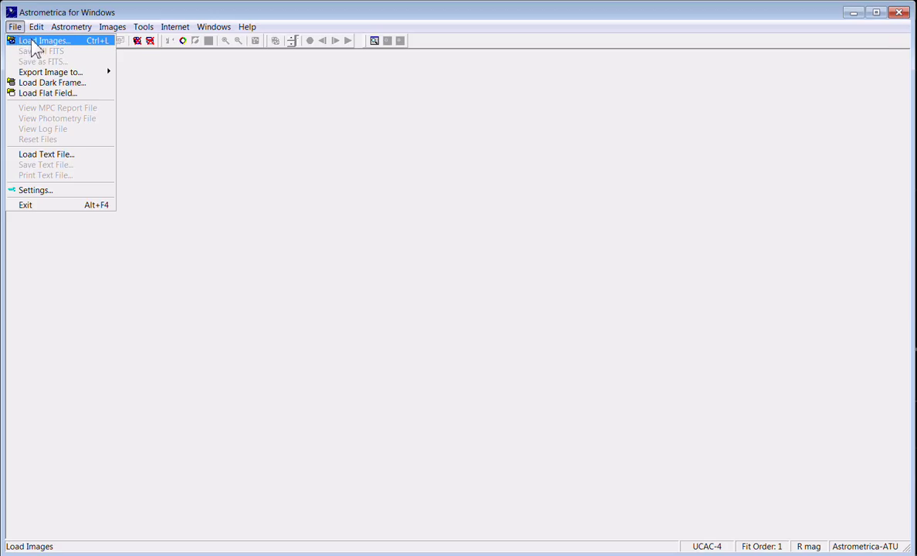
click(35, 43)
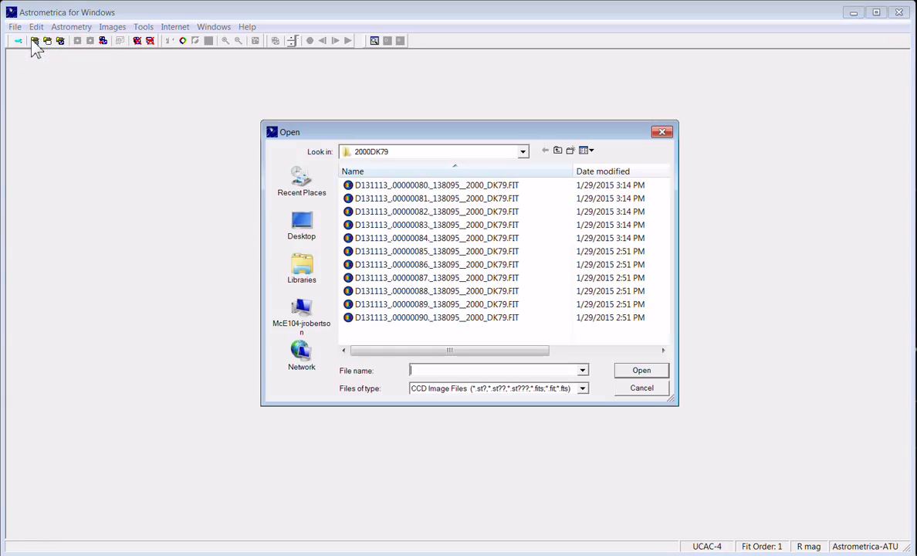
click(378, 187)
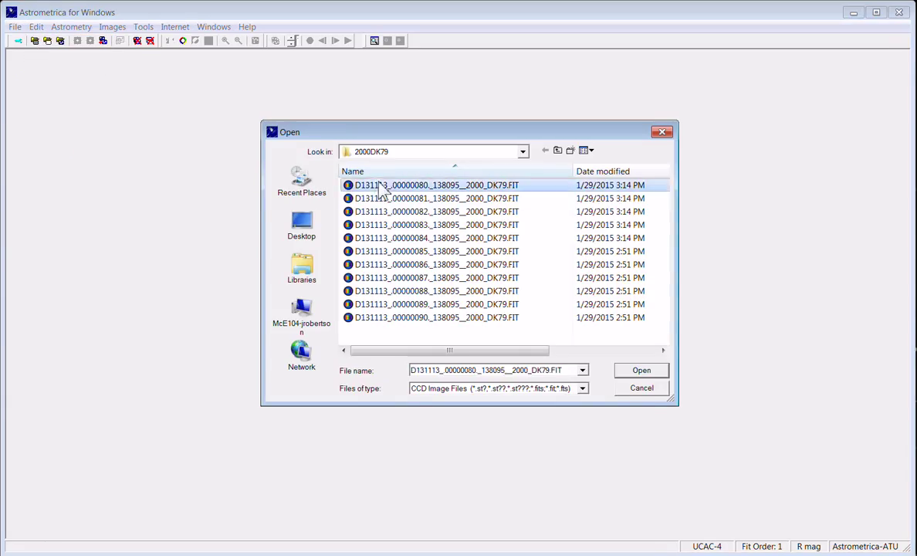
shift+click(400, 241)
click(653, 374)
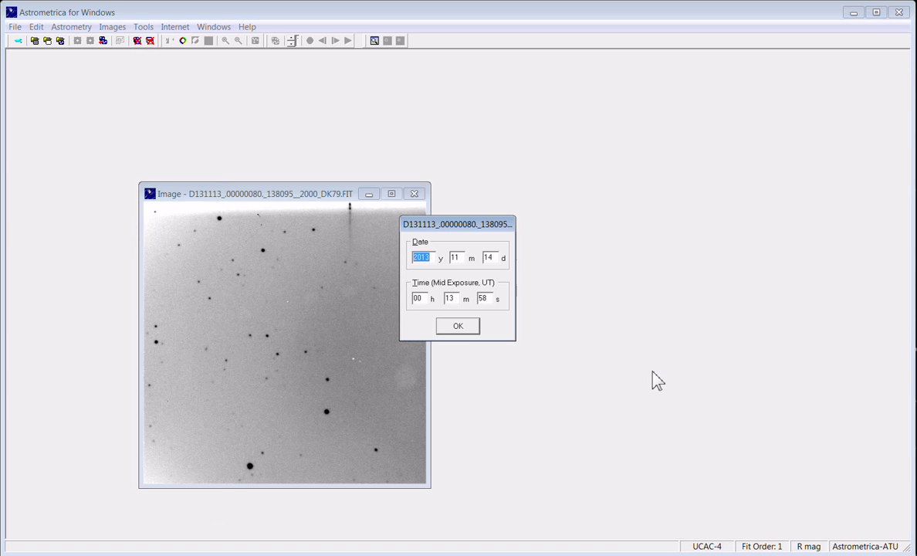
Step: Accept each image's observation date and time, and bring the image 80 window to the front
click(471, 327)
click(471, 328)
click(470, 329)
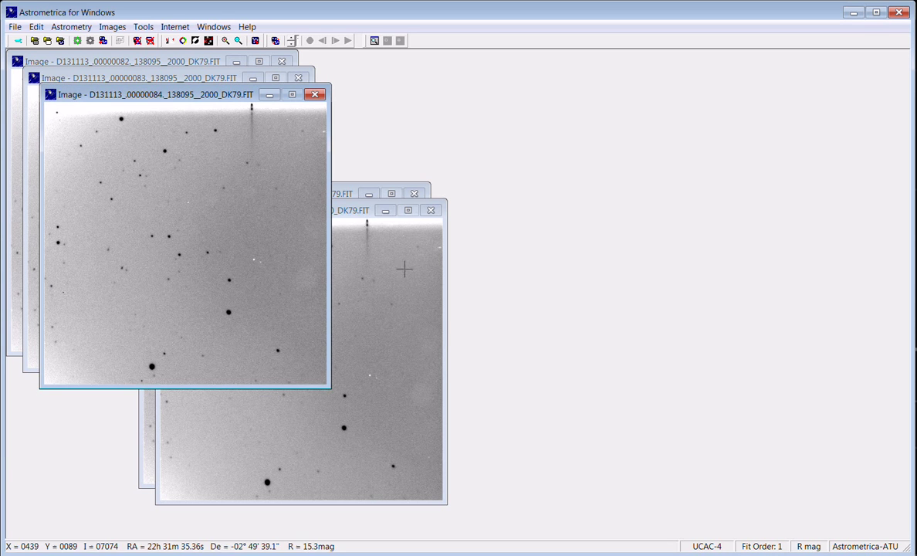
drag(338, 193, 229, 64)
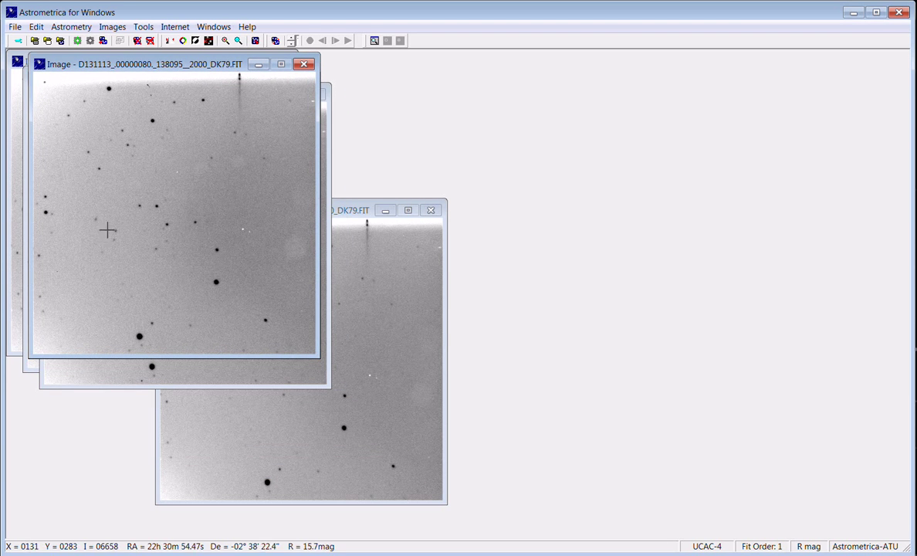
click(89, 28)
mouse_move(105, 29)
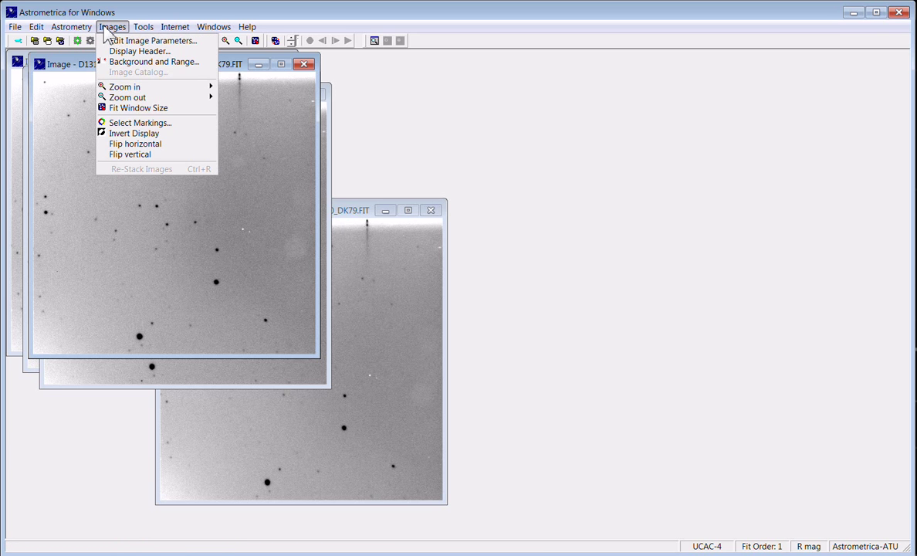
mouse_move(141, 28)
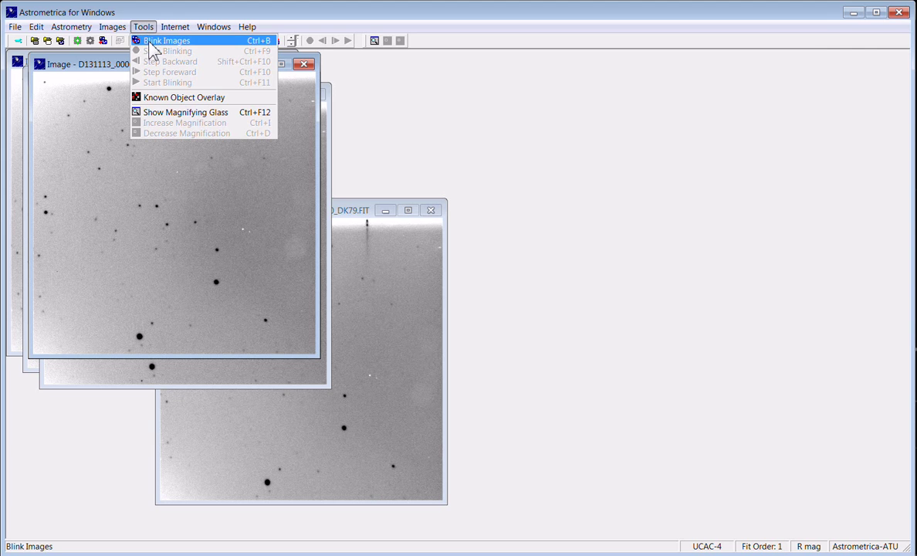
click(162, 40)
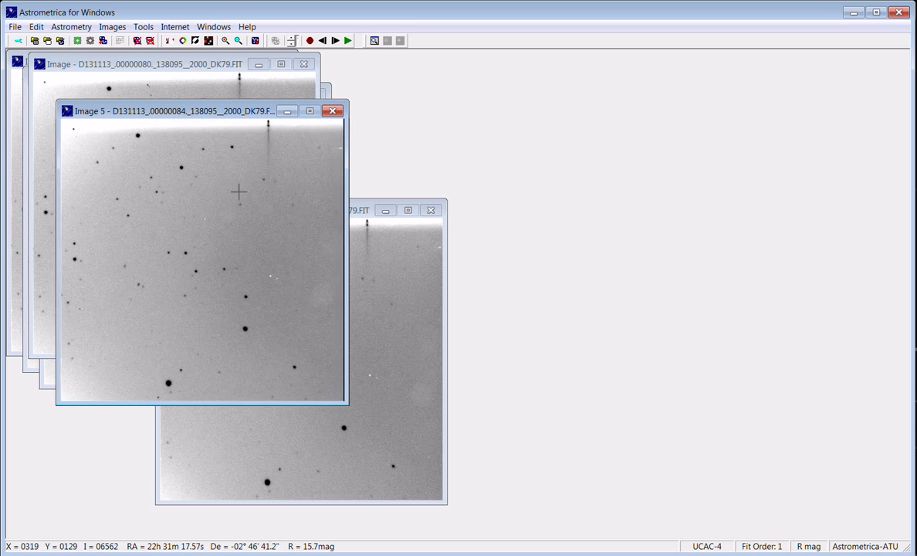
click(332, 113)
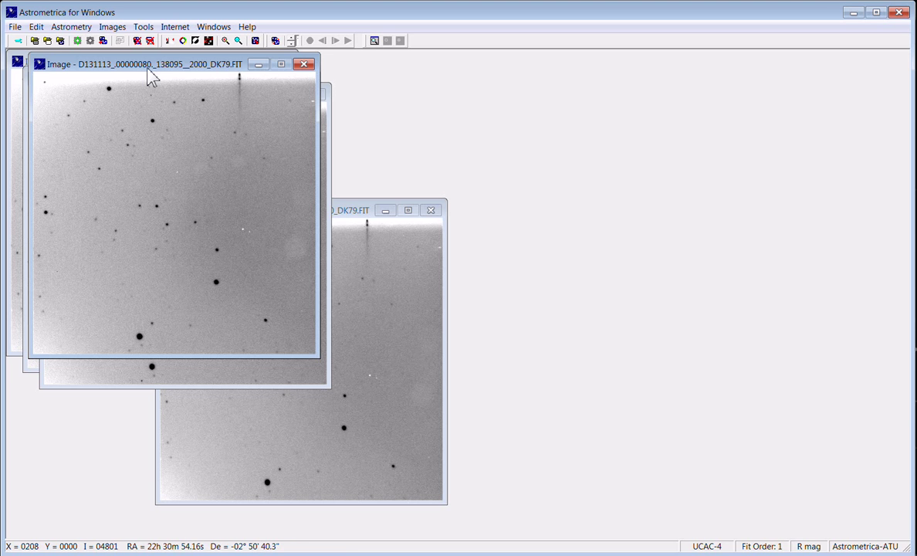
click(113, 29)
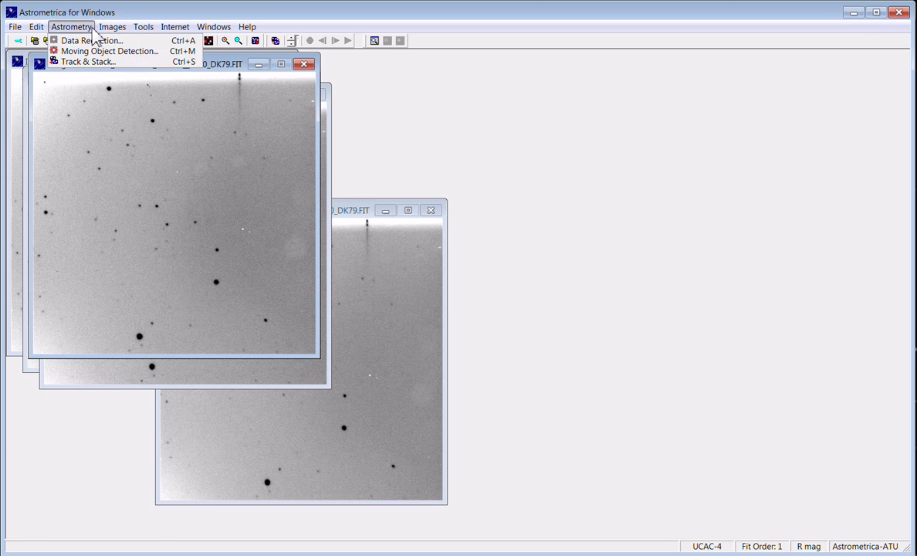
click(130, 51)
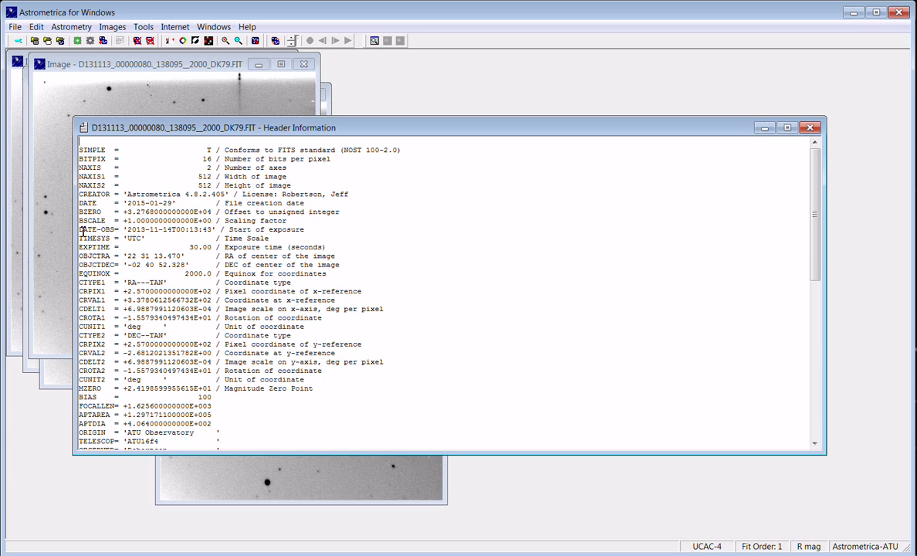
drag(80, 230, 259, 239)
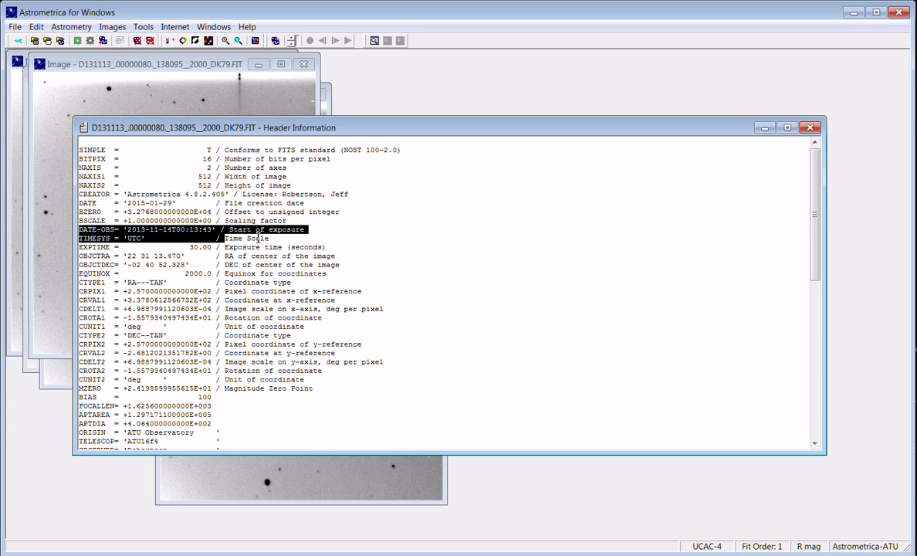
click(812, 130)
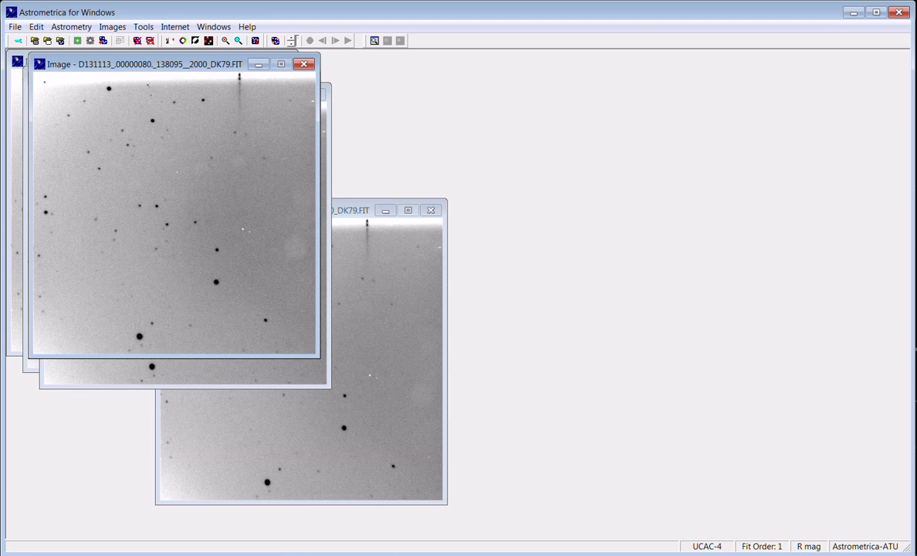
Step: Set TheSky6's chart time to hour 6, minute 14 (6:14:42 PM, 13 Nov 2013)
key(alt+Tab)
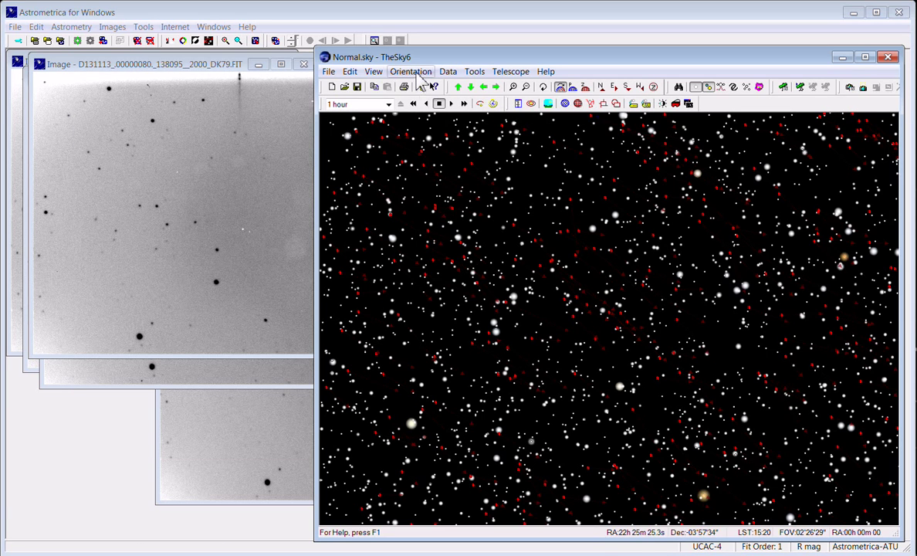
click(448, 71)
click(463, 101)
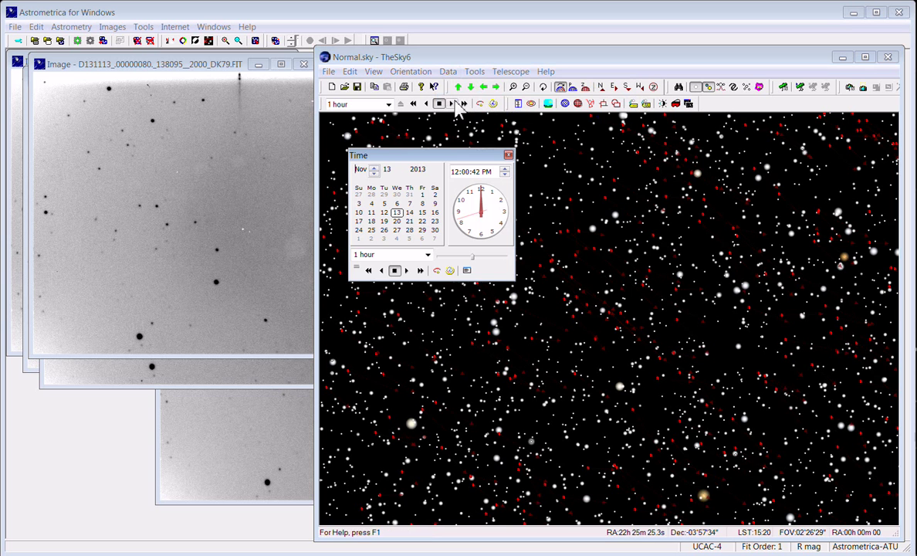
click(456, 172)
text(6)
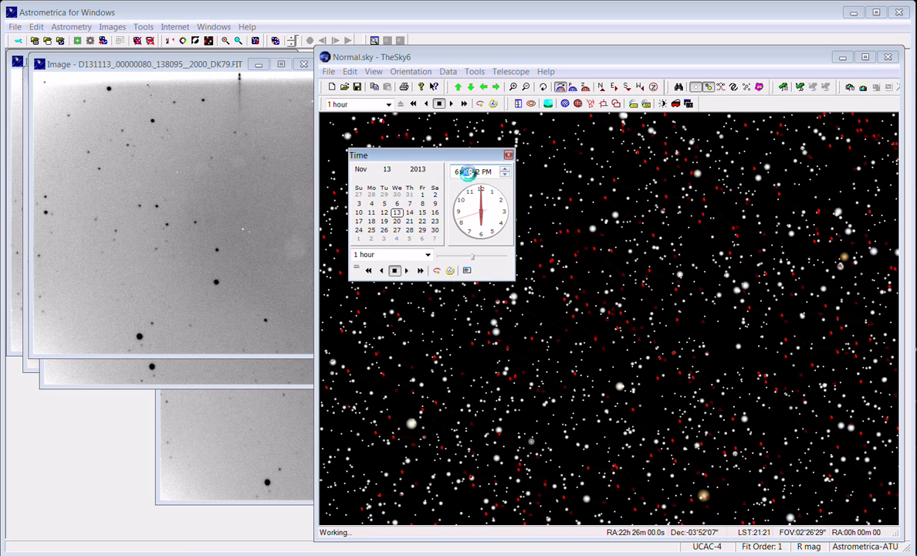
click(467, 172)
text(14)
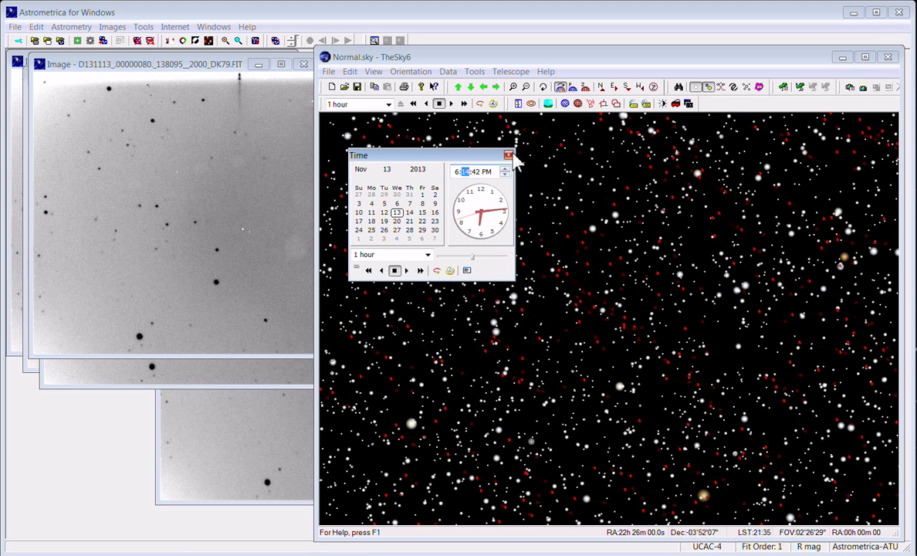
click(507, 155)
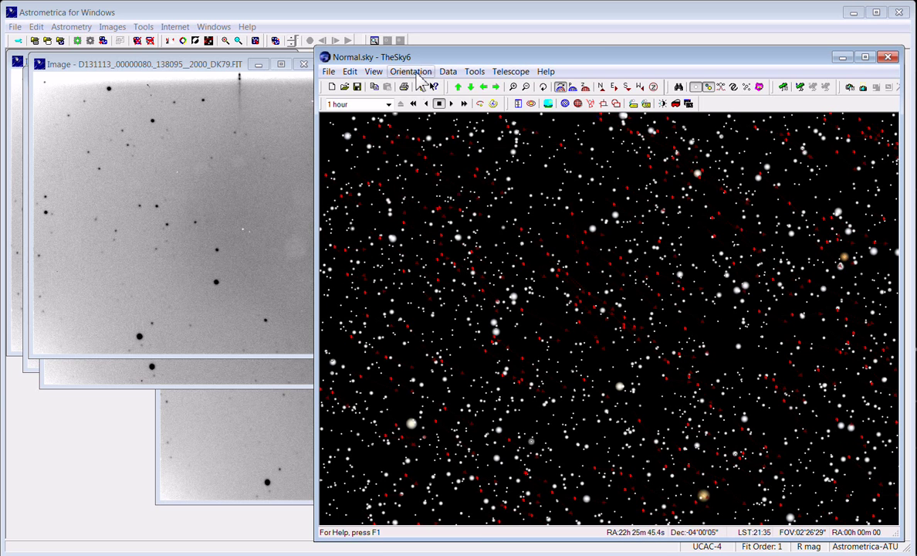
Step: Compute all minor planet positions from MPCORB.DAT in Extended Minor Planets and confirm
click(410, 71)
click(467, 130)
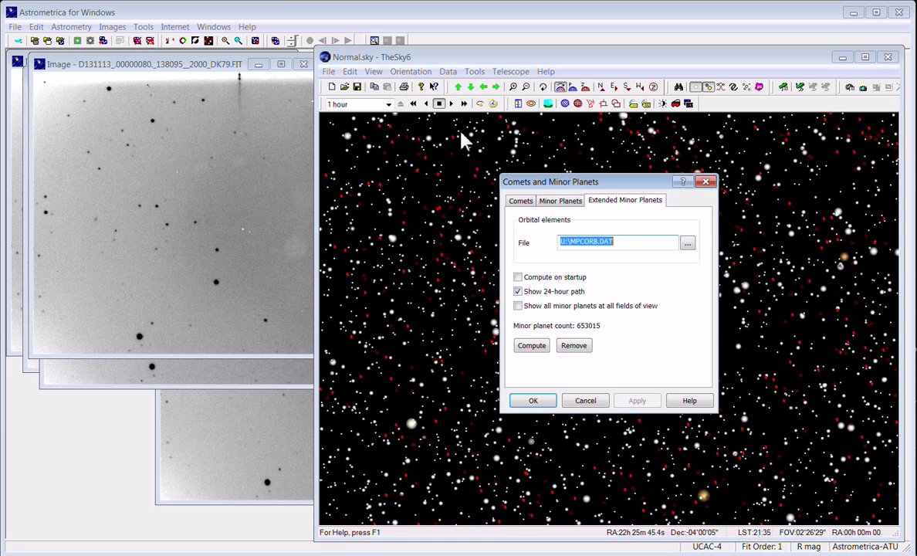
click(532, 346)
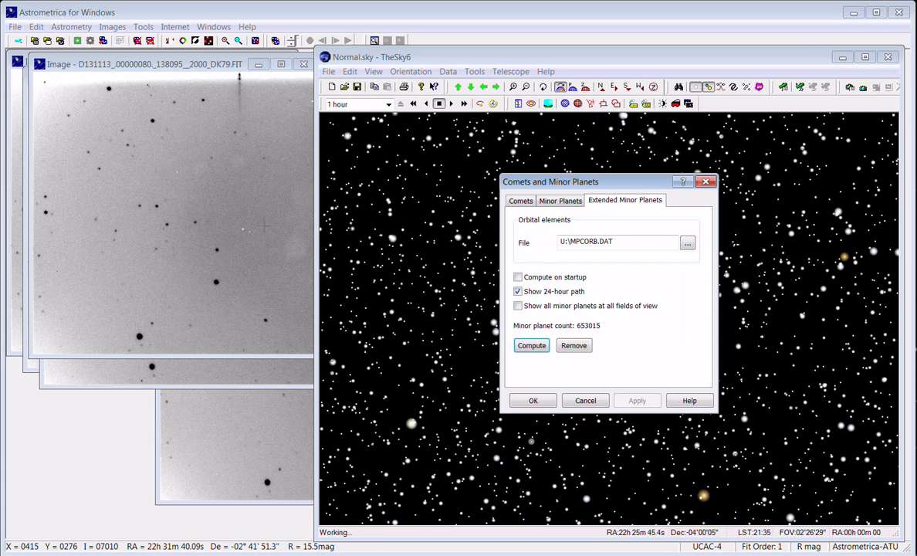
click(532, 402)
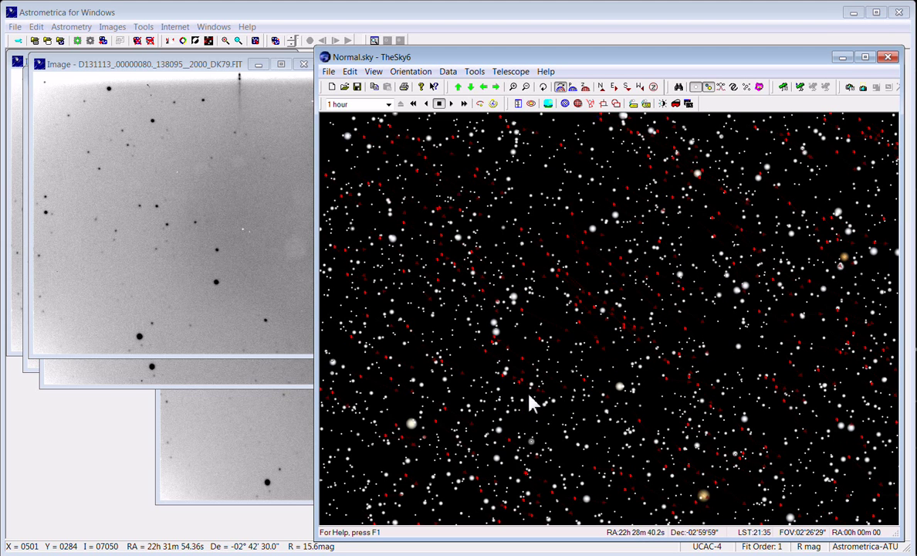
click(350, 71)
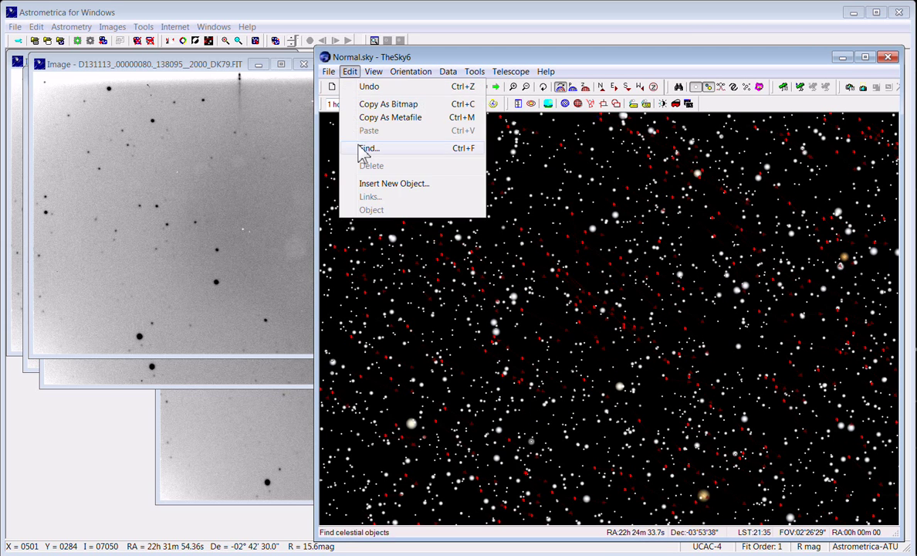
click(363, 147)
click(437, 445)
drag(474, 447, 432, 447)
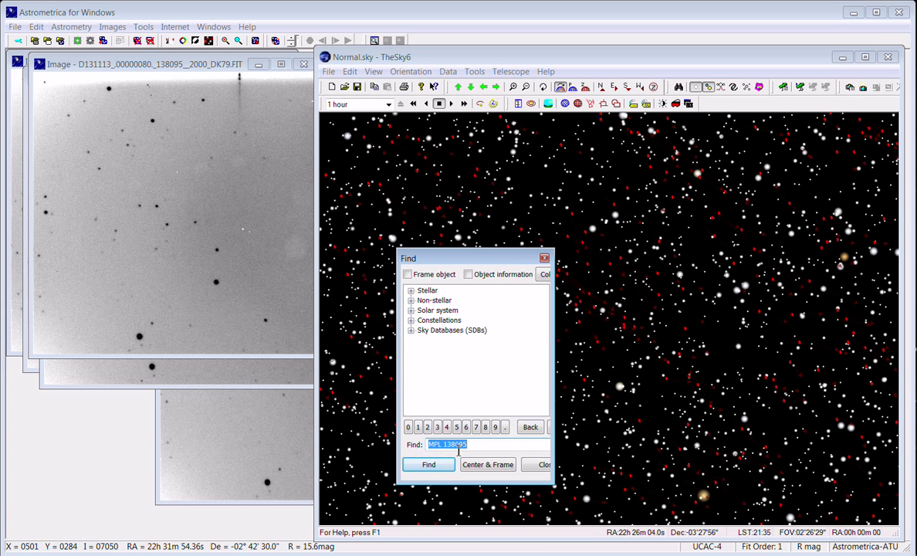
click(424, 465)
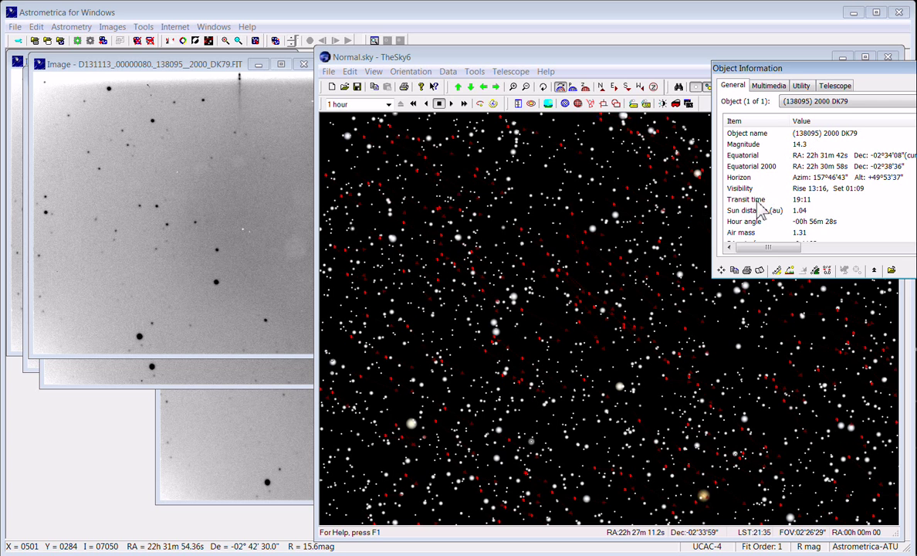
click(720, 270)
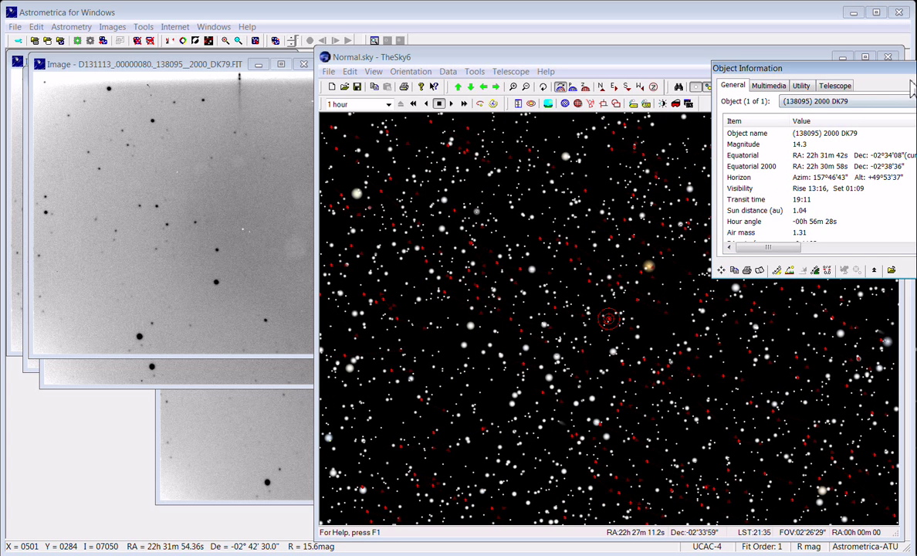
drag(916, 69, 293, 327)
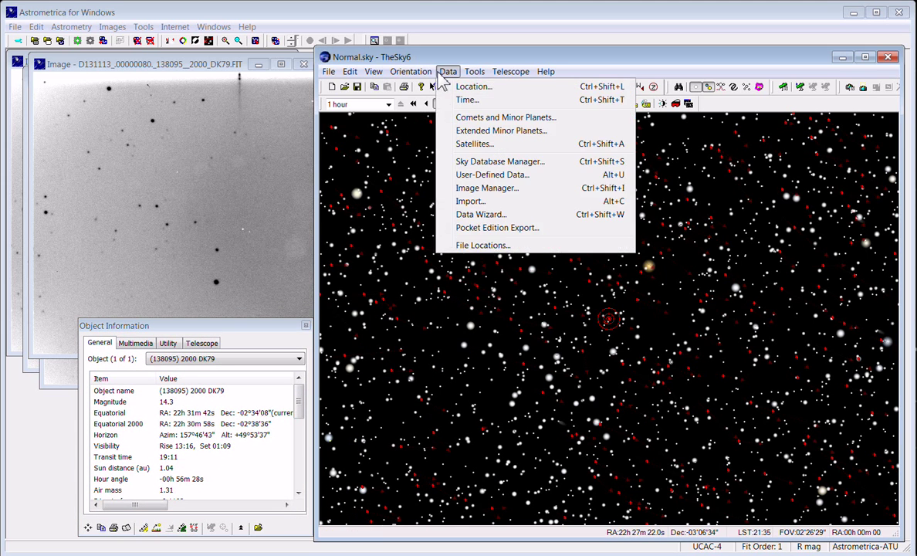
Step: Zoom to a 1° telescope field, measure the angle from 2000 DK79 to a point below, and zoom in twice
click(411, 71)
mouse_move(431, 190)
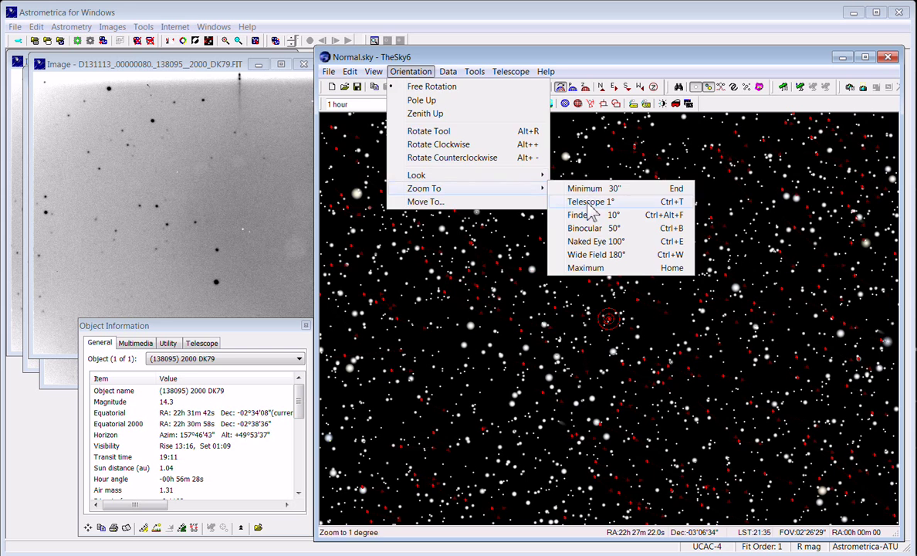
click(586, 203)
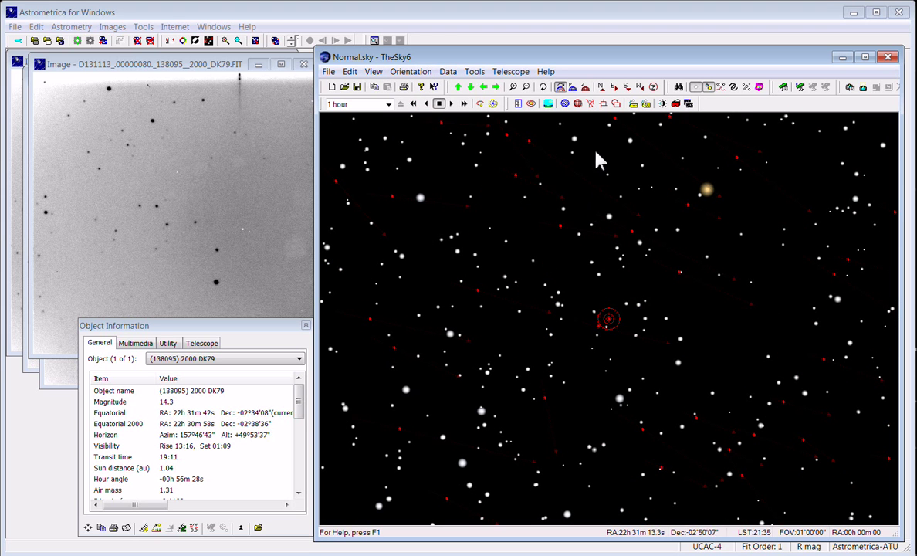
click(544, 87)
mouse_move(608, 318)
mouse_down()
mouse_move(564, 444)
mouse_move(571, 437)
mouse_up()
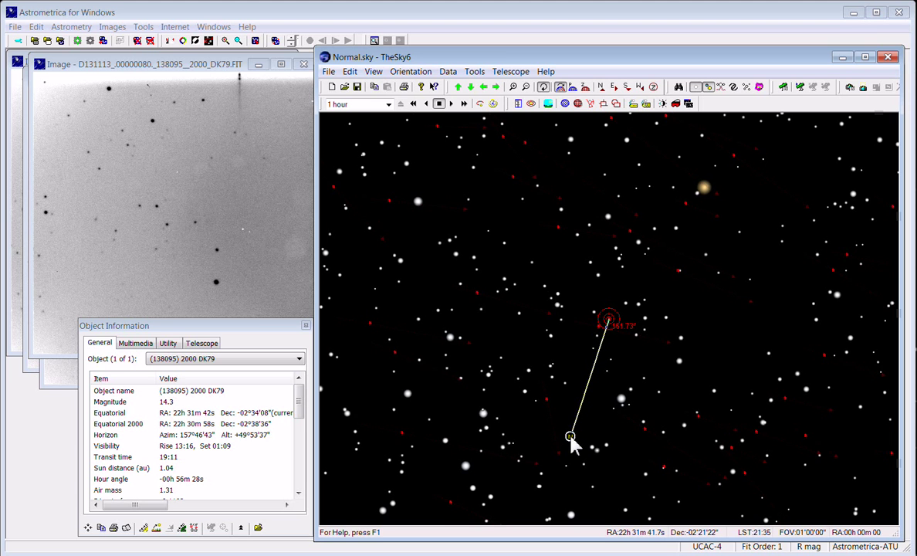
click(513, 86)
click(514, 87)
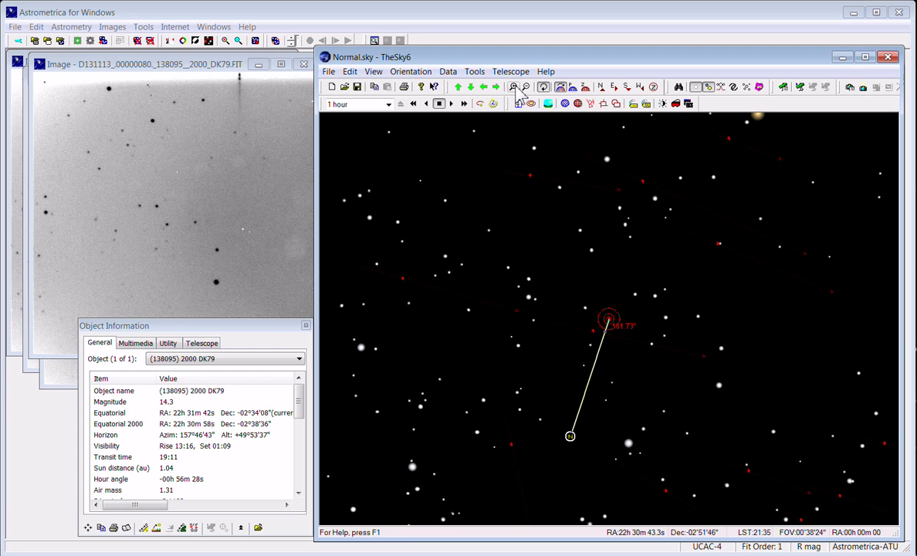
Step: Clear the angle measurement, recentre the chart on a sky point near the asteroid, and close Object Information
key(Escape)
drag(296, 331, 230, 372)
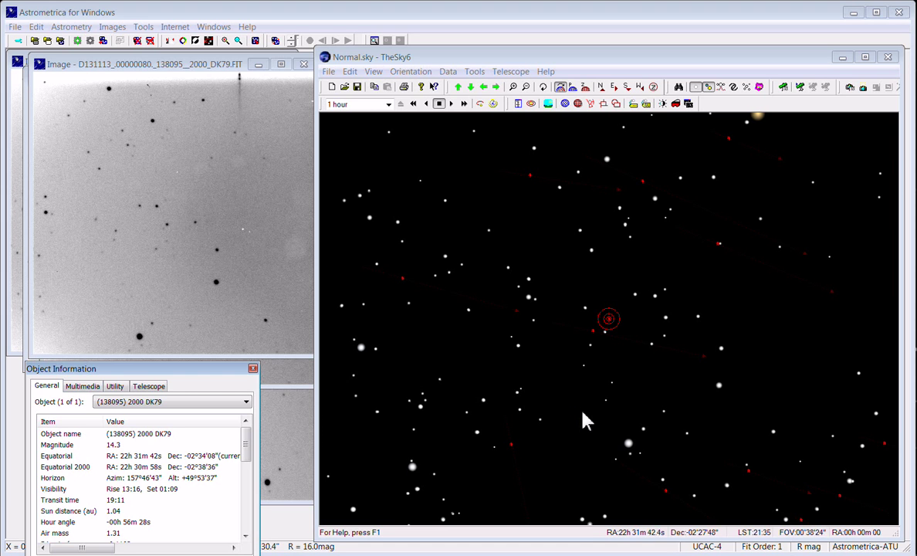
click(685, 289)
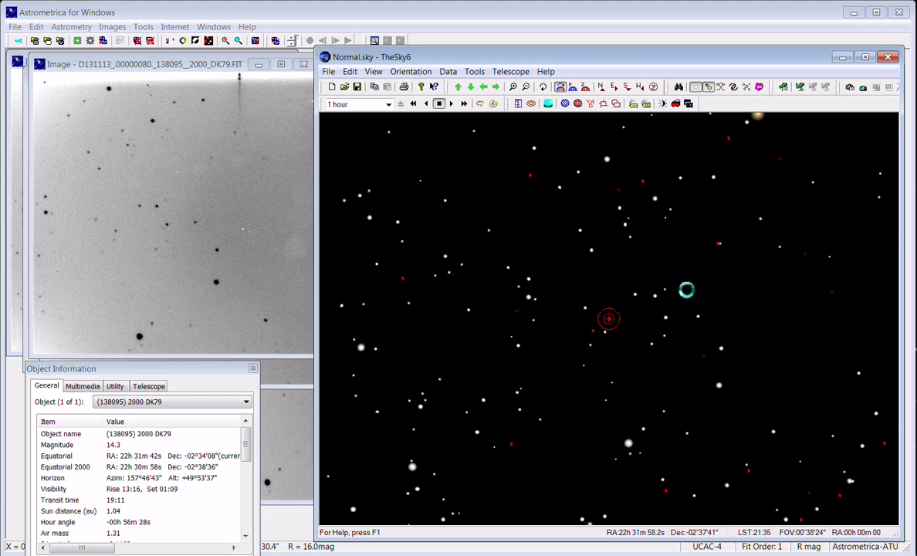
key(c)
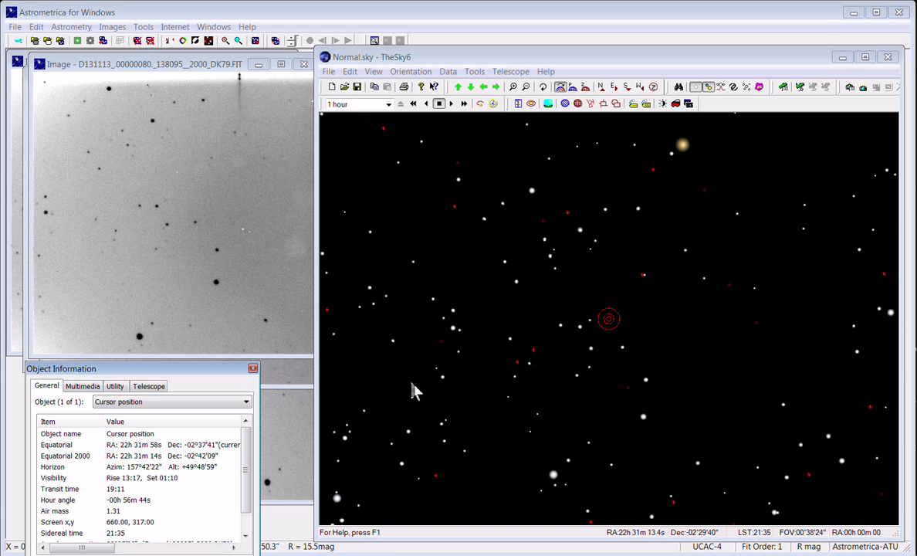
click(253, 370)
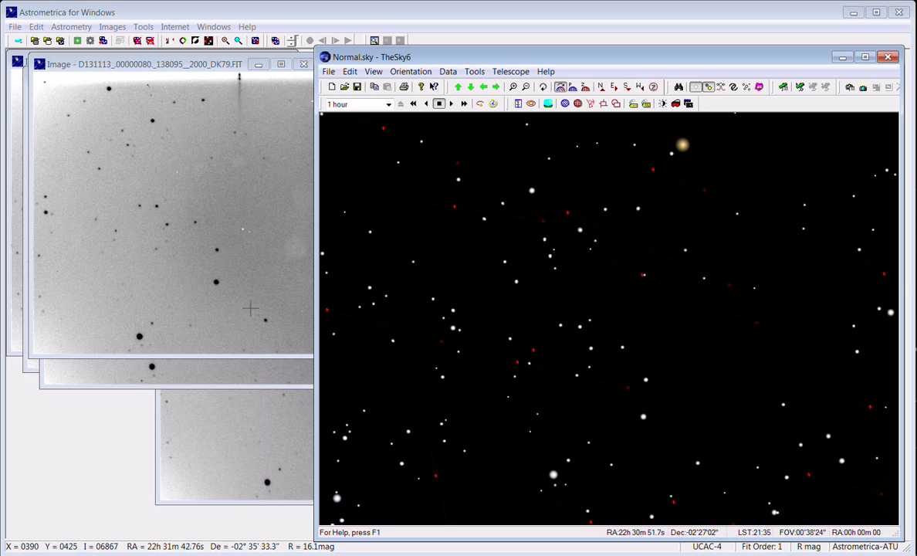
click(193, 68)
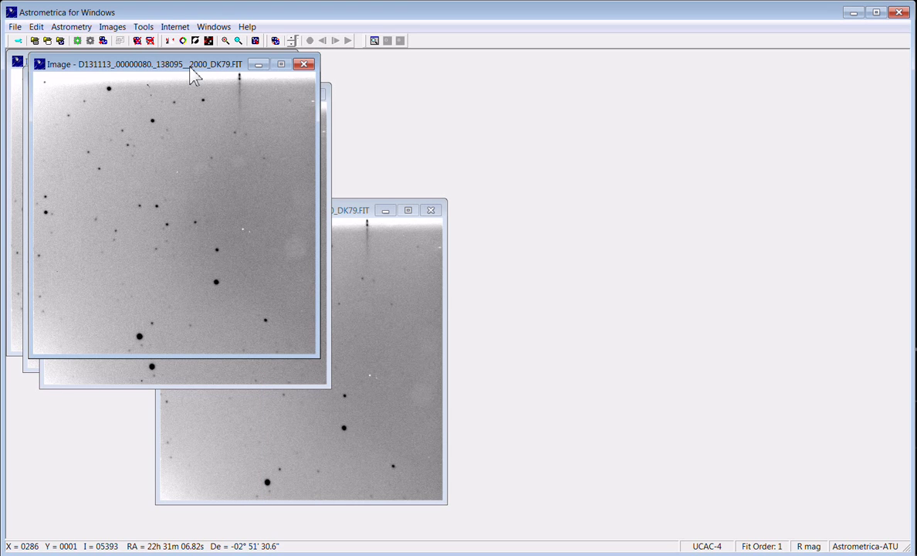
click(112, 32)
mouse_move(75, 28)
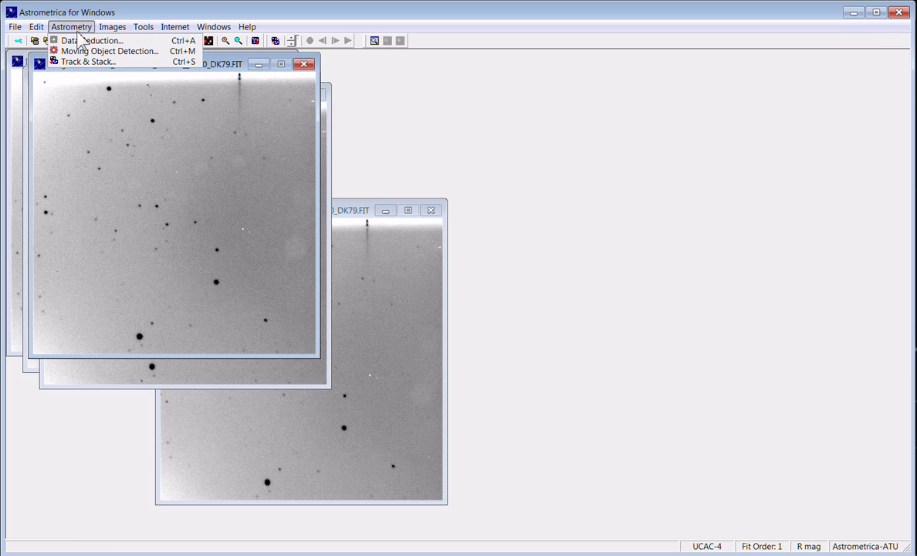
click(72, 41)
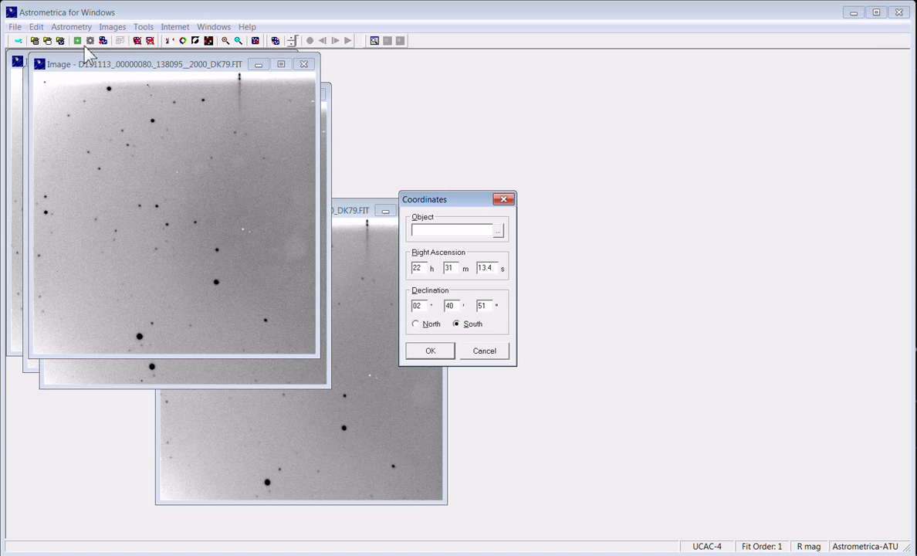
click(498, 230)
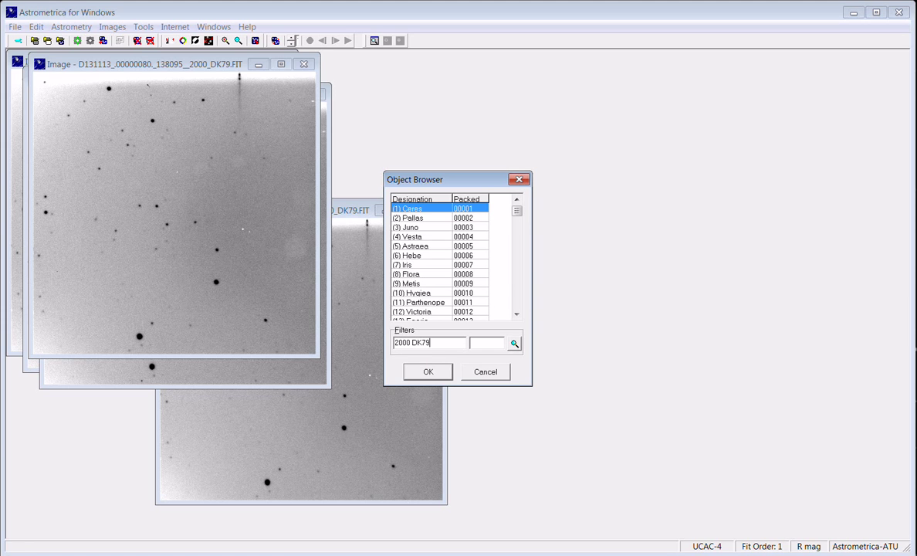
click(421, 373)
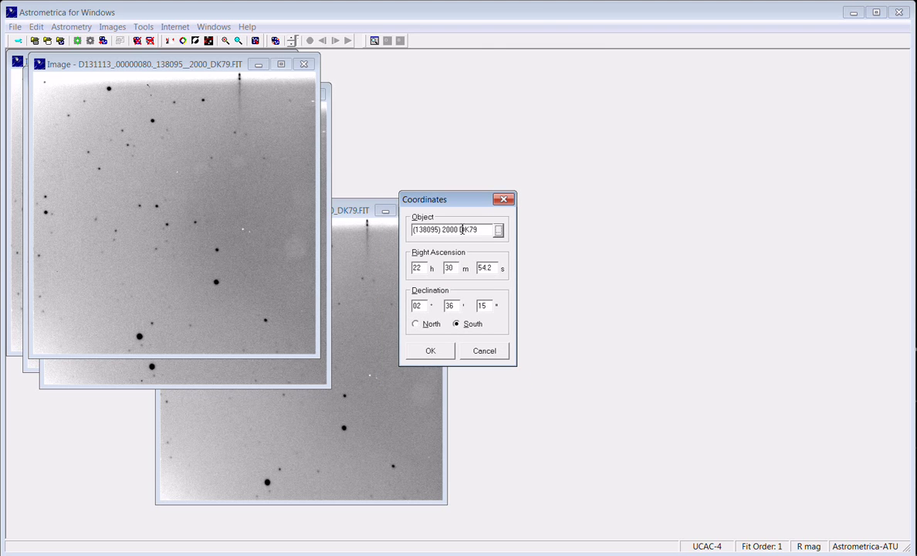
Step: Set the field centre to RA 22 31 14, Dec −02 41 27 and run the reduction
click(460, 268)
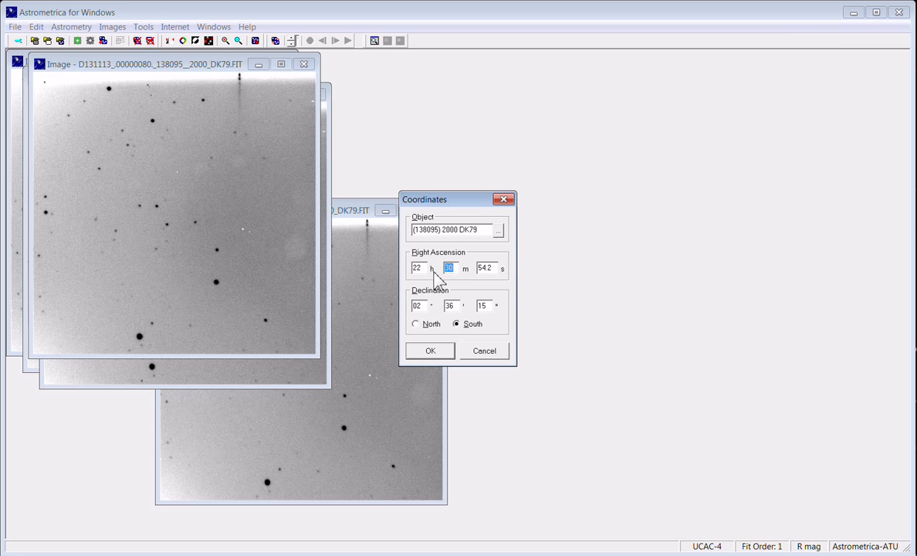
text(31)
double_click(495, 268)
text(1)
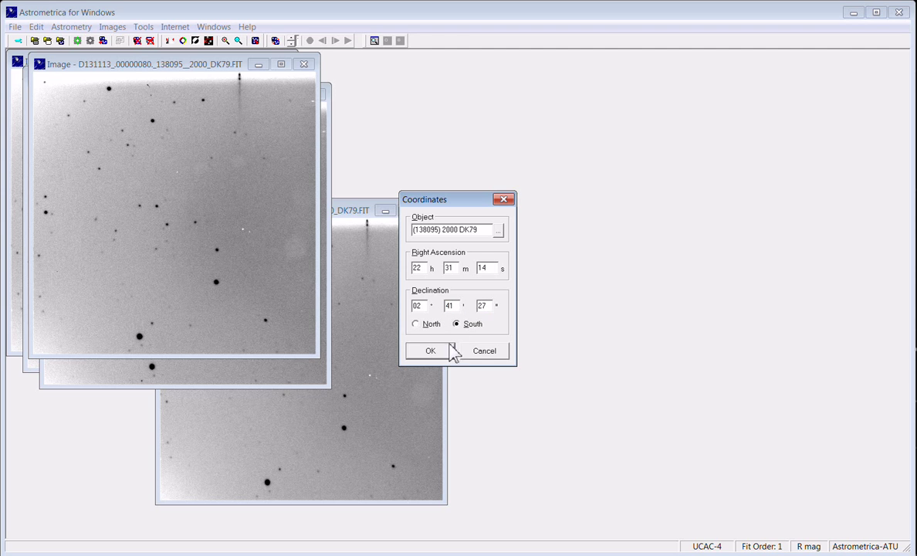
click(448, 346)
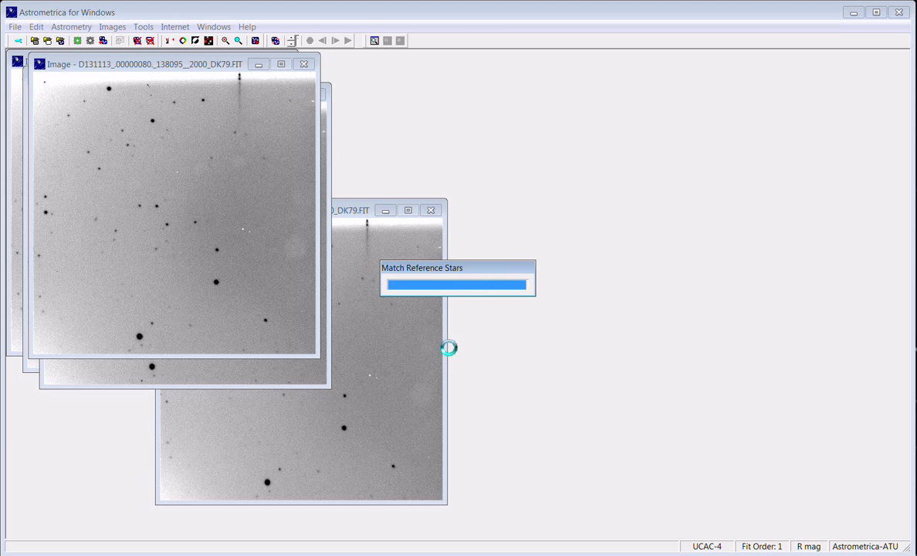
drag(262, 171, 469, 135)
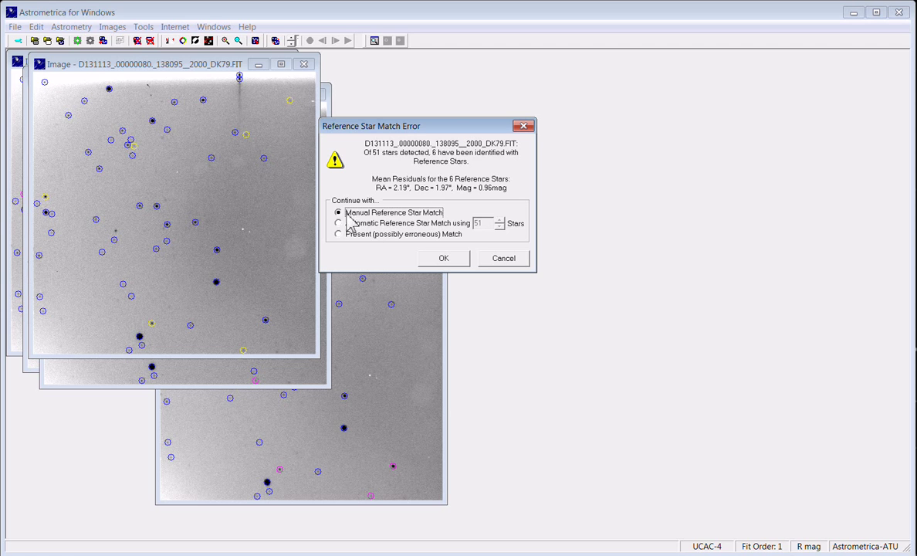
Step: Begin a manual reference star match with magnitude limit 15.0 and position angle 210
click(443, 259)
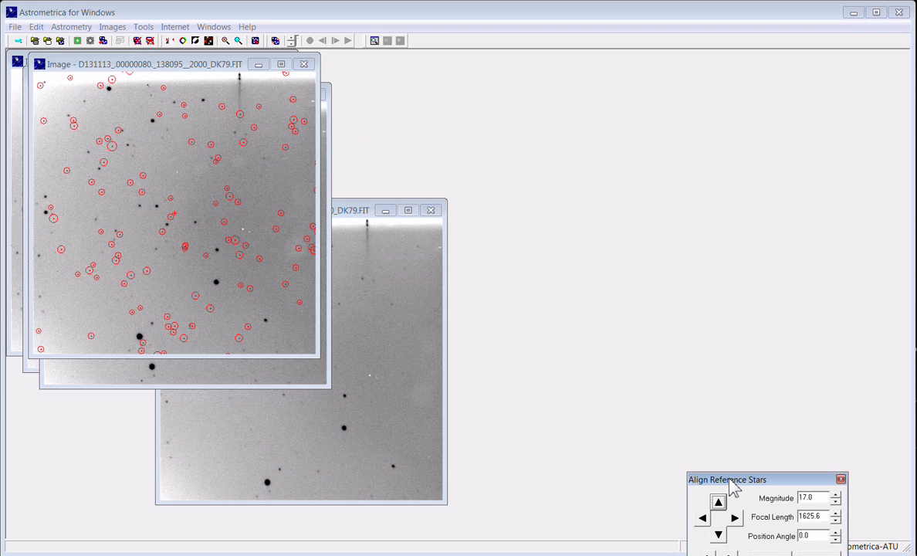
drag(729, 481, 398, 120)
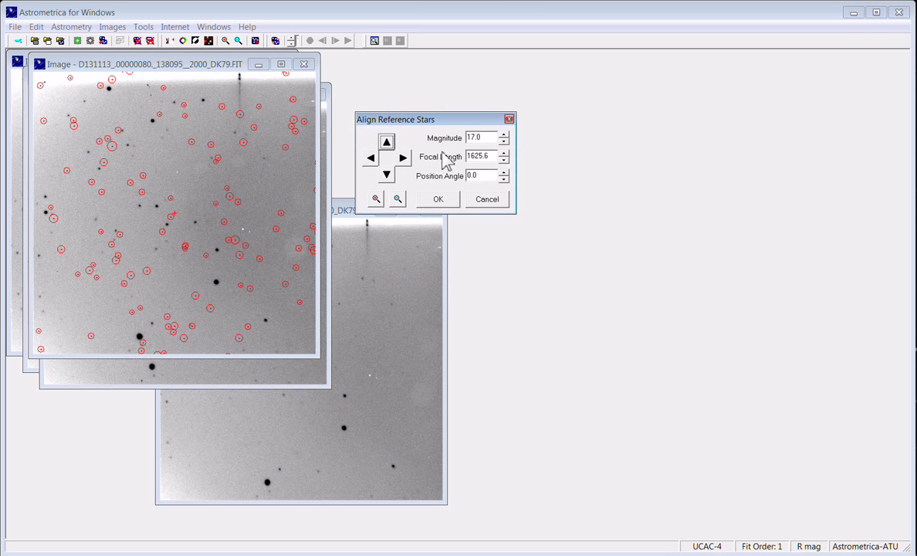
click(503, 141)
click(503, 142)
click(503, 141)
click(503, 141)
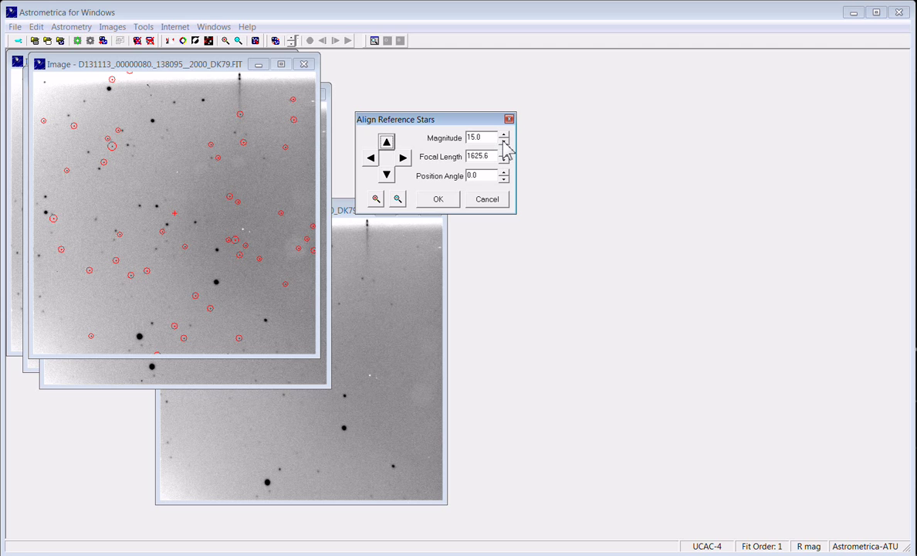
click(480, 177)
text(210)
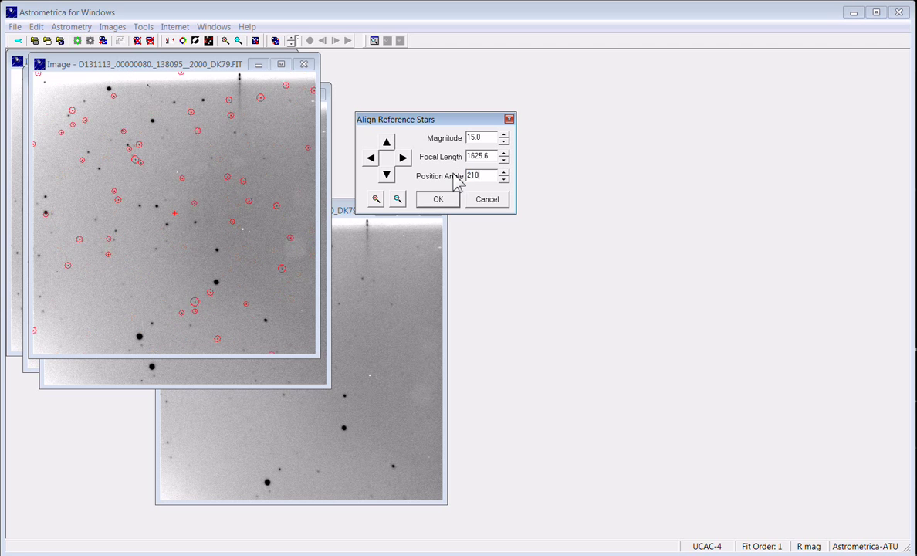
Step: Step the position angle down to about 196.4 to rotate the catalog-star overlay
click(503, 180)
click(504, 175)
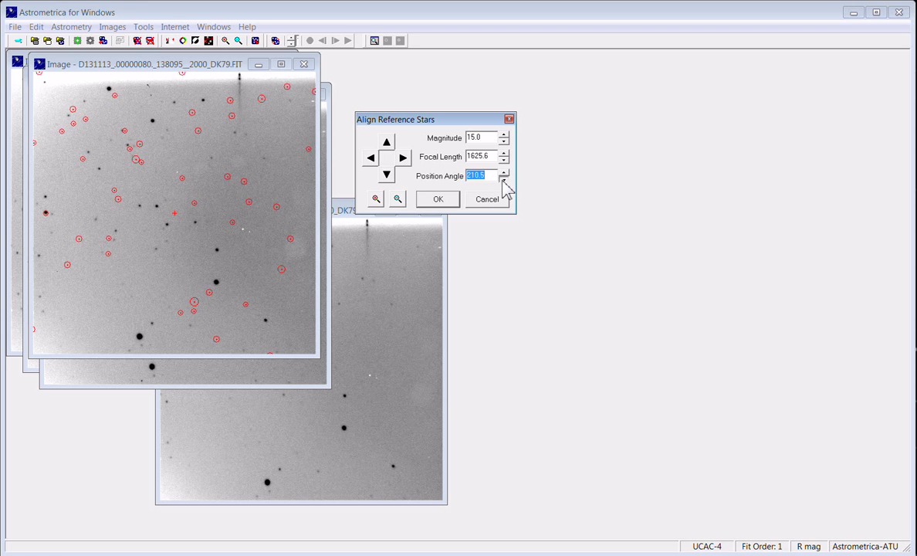
click(503, 181)
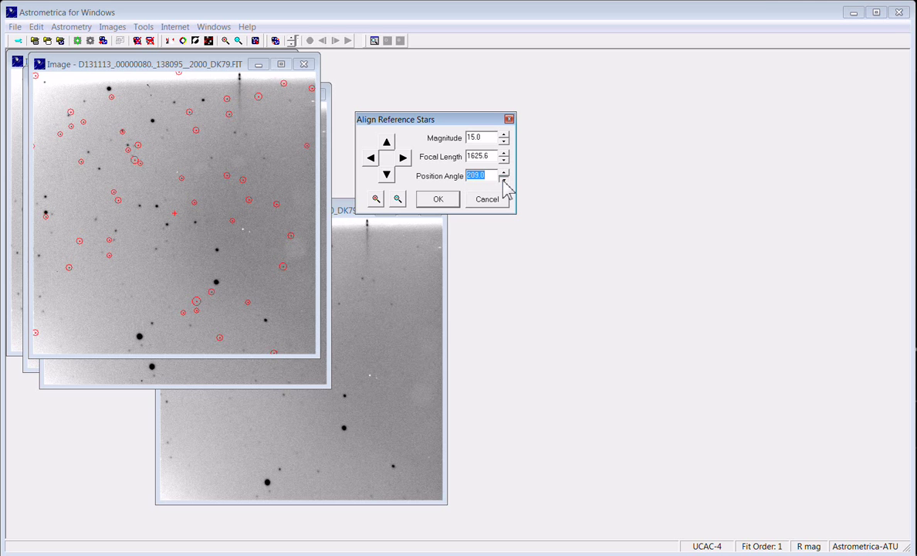
click(503, 180)
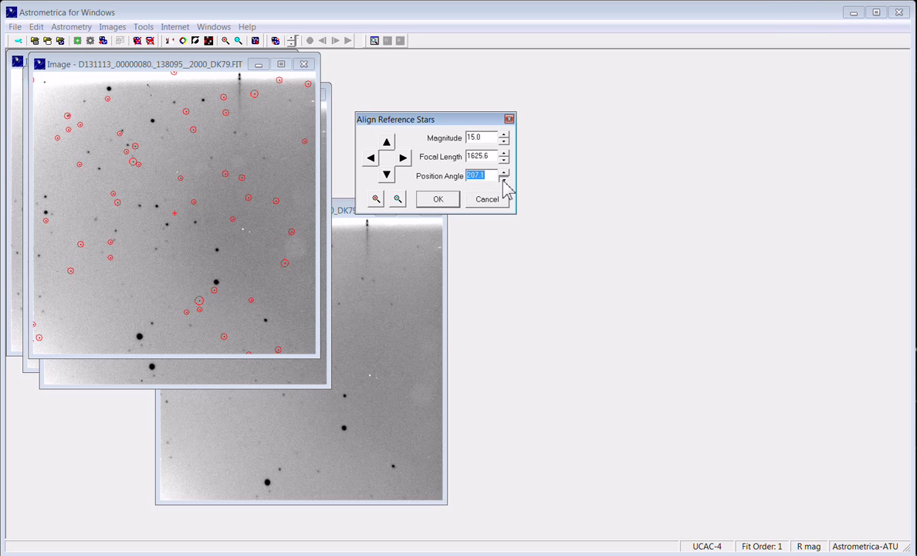
click(503, 180)
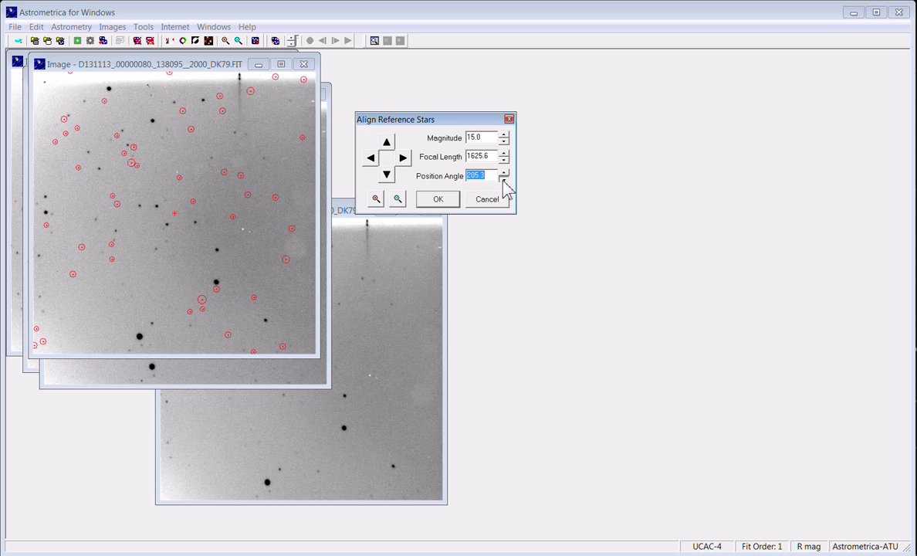
click(502, 181)
click(503, 181)
click(503, 181)
click(503, 181)
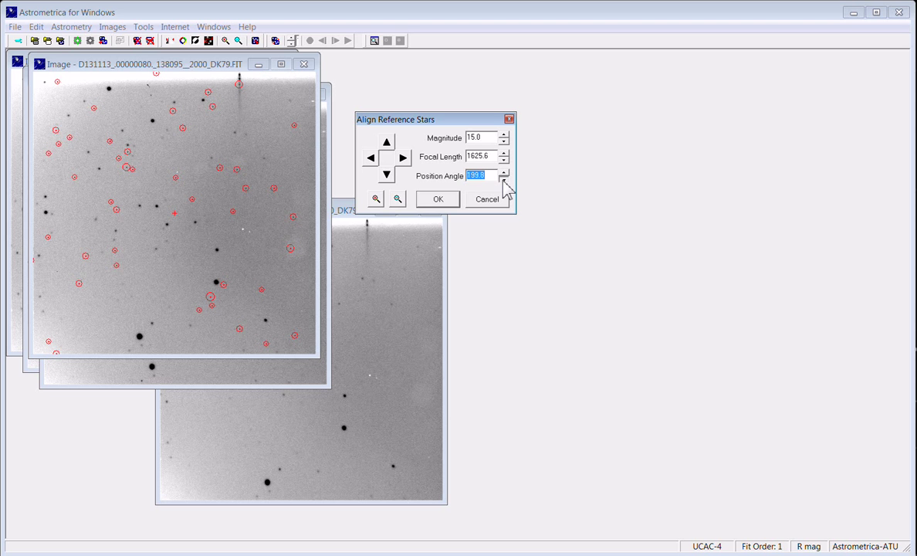
click(502, 181)
click(503, 181)
click(502, 180)
click(503, 181)
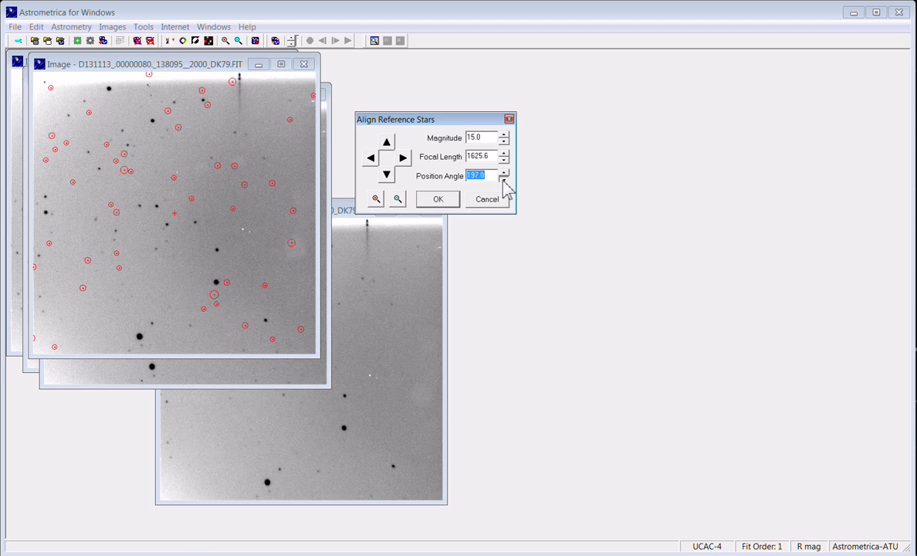
Step: Shift the red reference star circles left and down toward the matching stars in image 80
click(372, 159)
click(372, 159)
click(371, 159)
click(371, 159)
click(372, 159)
click(371, 159)
click(372, 159)
click(371, 159)
click(371, 159)
click(371, 160)
click(372, 159)
click(371, 159)
click(371, 159)
click(371, 159)
click(372, 159)
click(372, 159)
click(371, 159)
click(372, 159)
click(371, 159)
click(372, 159)
click(372, 159)
click(371, 159)
click(371, 159)
click(371, 159)
click(372, 160)
click(371, 159)
click(371, 159)
click(371, 160)
click(386, 176)
click(386, 177)
click(386, 176)
click(386, 177)
click(386, 177)
click(386, 177)
click(386, 177)
click(386, 177)
click(386, 176)
click(386, 177)
click(386, 177)
click(386, 177)
click(386, 177)
click(386, 177)
click(386, 177)
click(386, 177)
click(386, 177)
click(371, 159)
click(371, 158)
click(371, 159)
click(371, 159)
click(371, 158)
click(371, 158)
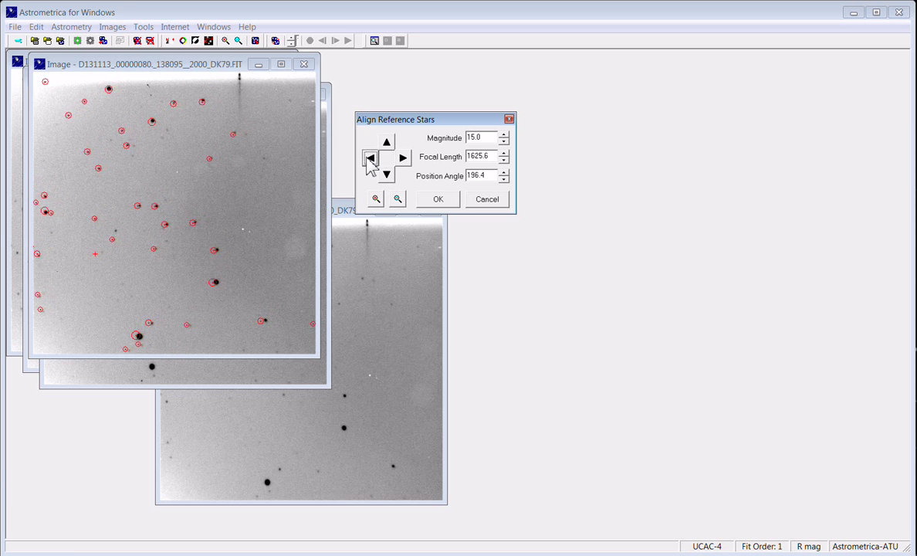
Step: Fine-tune the overlay to position angle 195.4, nudging the circles right and down onto the stars
click(504, 172)
click(504, 173)
click(504, 173)
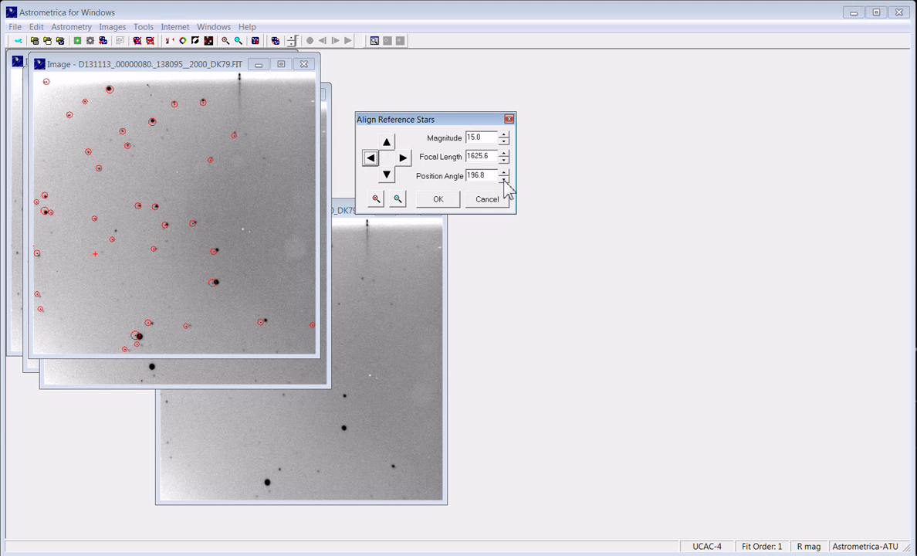
click(504, 179)
click(504, 179)
click(504, 179)
click(504, 179)
click(504, 180)
click(505, 179)
click(504, 179)
click(404, 159)
click(404, 159)
click(387, 175)
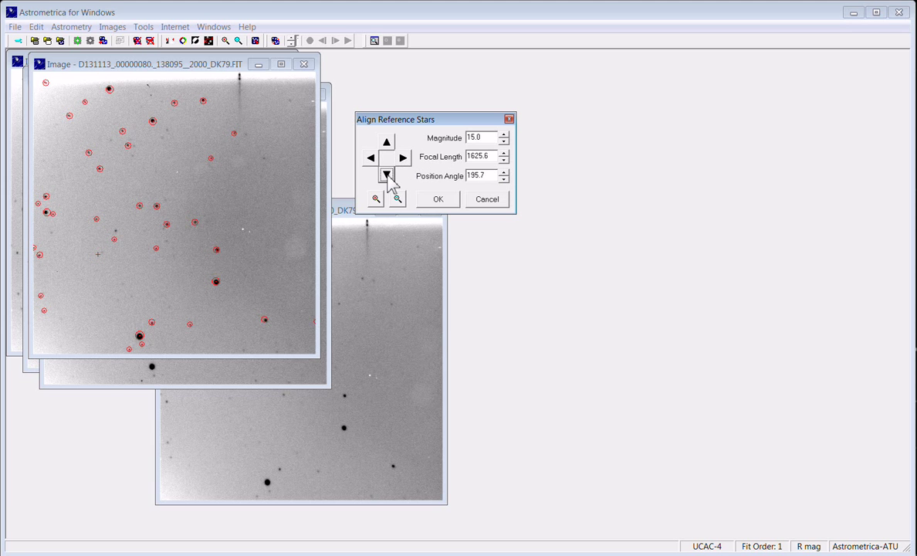
click(506, 172)
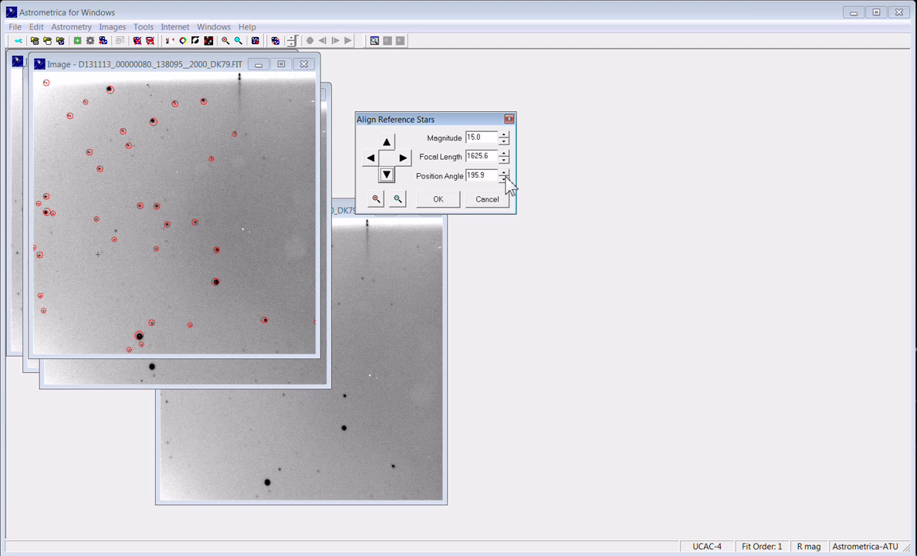
click(504, 179)
click(503, 179)
click(503, 180)
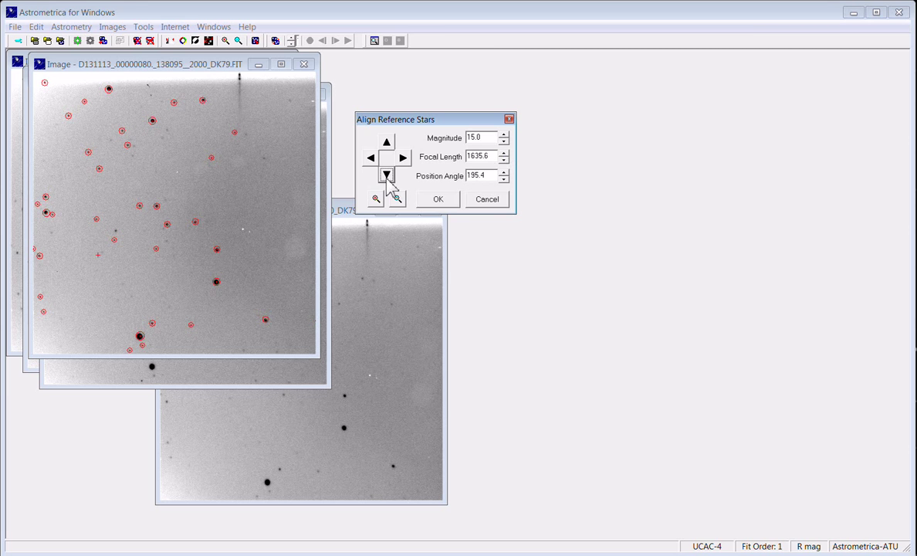
Step: Accept the alignment, matching 46 of 51 stars, and move the Data Reduction Results table to the top
click(438, 202)
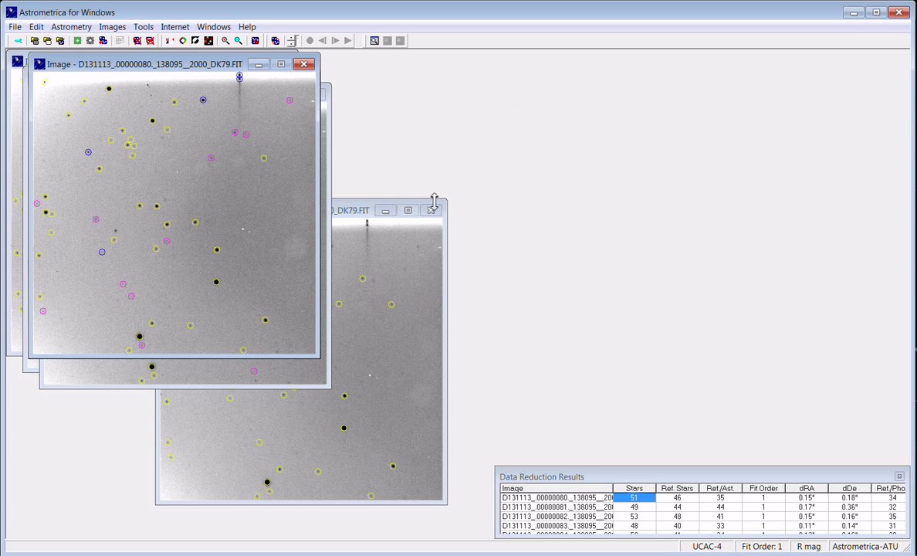
drag(567, 473, 411, 66)
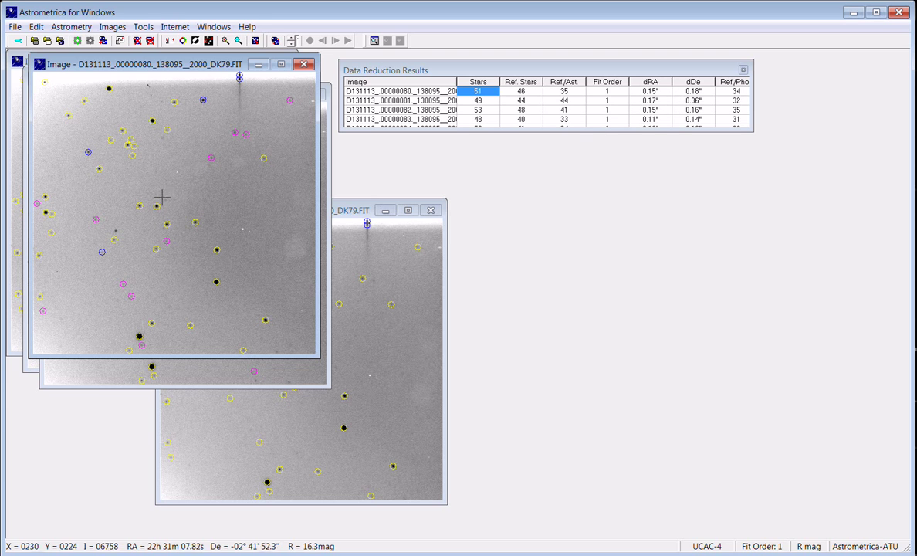
click(118, 231)
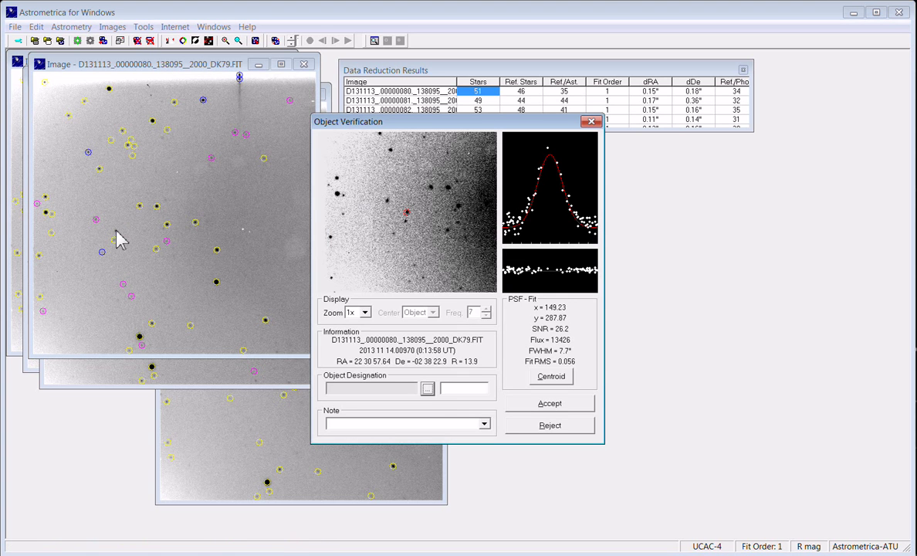
drag(351, 125, 376, 153)
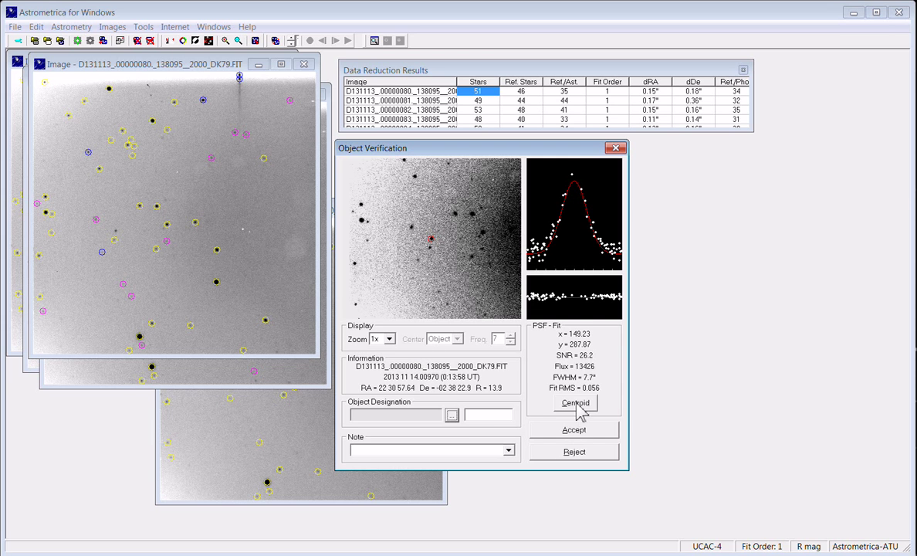
click(453, 416)
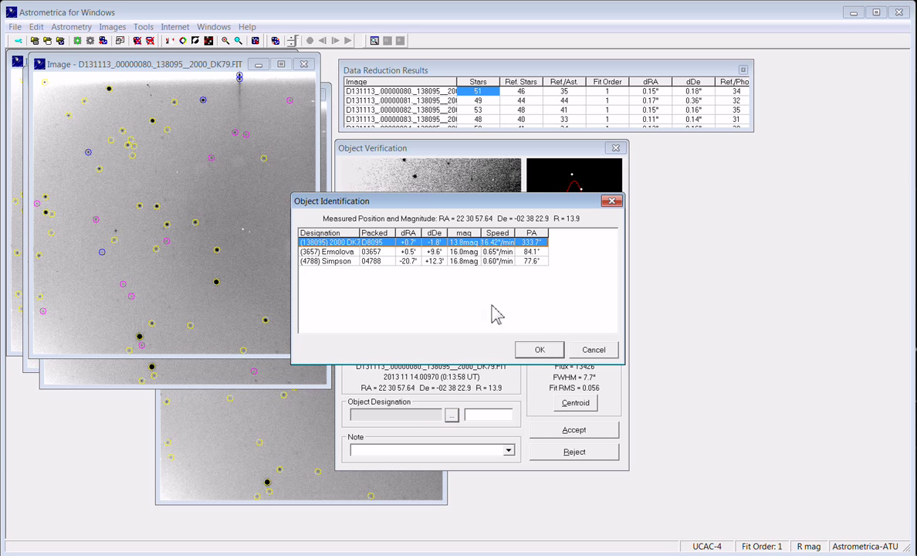
click(540, 350)
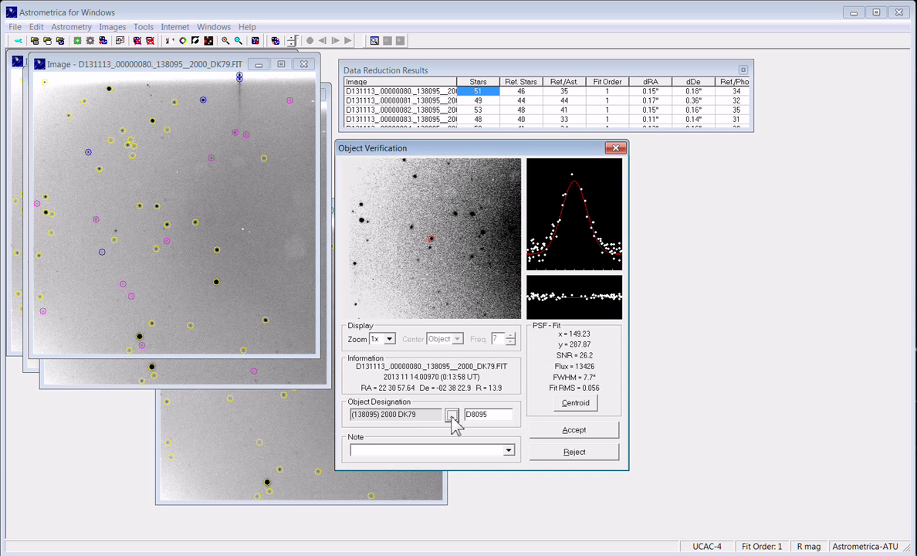
click(571, 435)
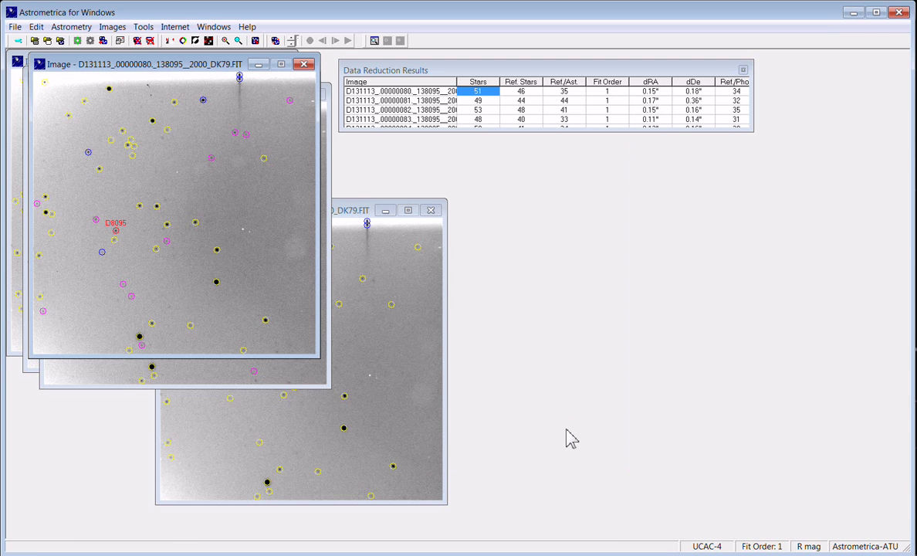
Step: Blink the images with Tools > Blink Images to confirm the moving asteroid
click(86, 29)
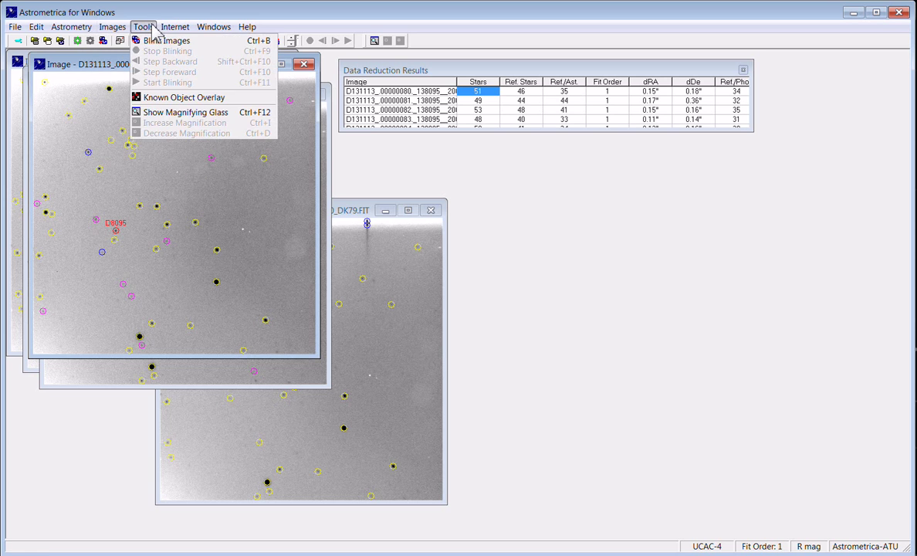
click(148, 41)
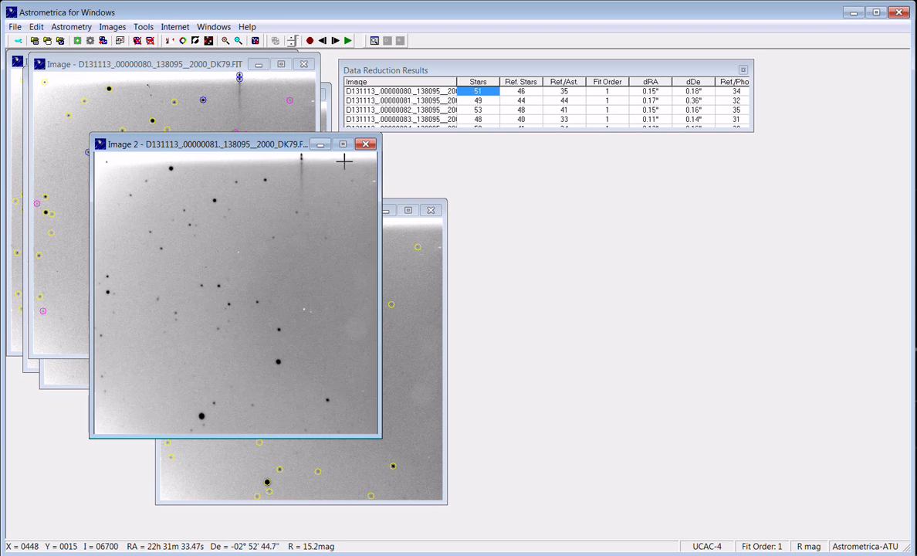
click(366, 144)
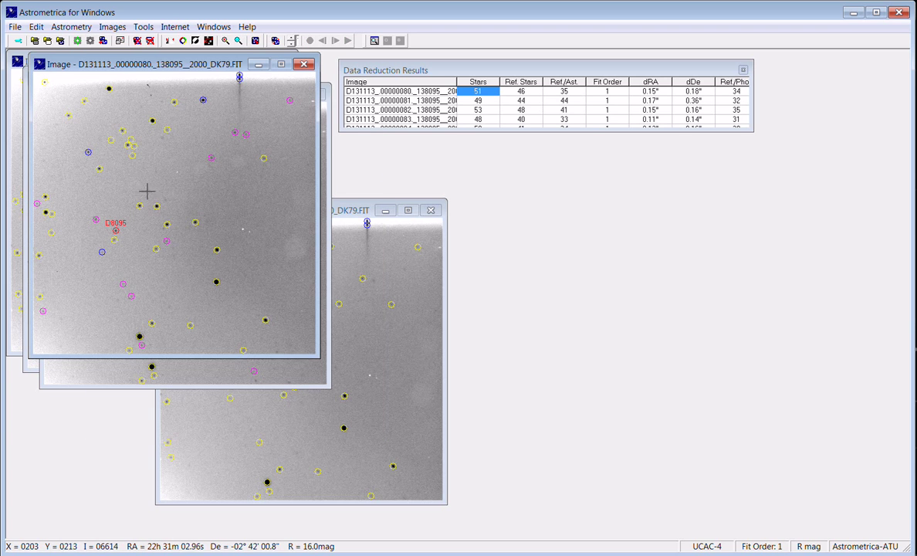
Step: Measure the asteroid in image 00000084 and accept it as 2000 DK79 (D8095)
click(324, 97)
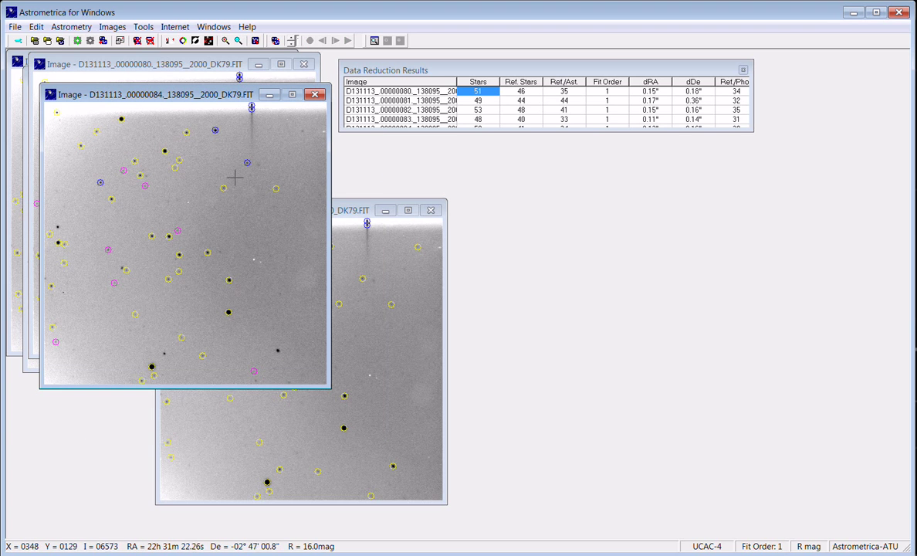
click(124, 269)
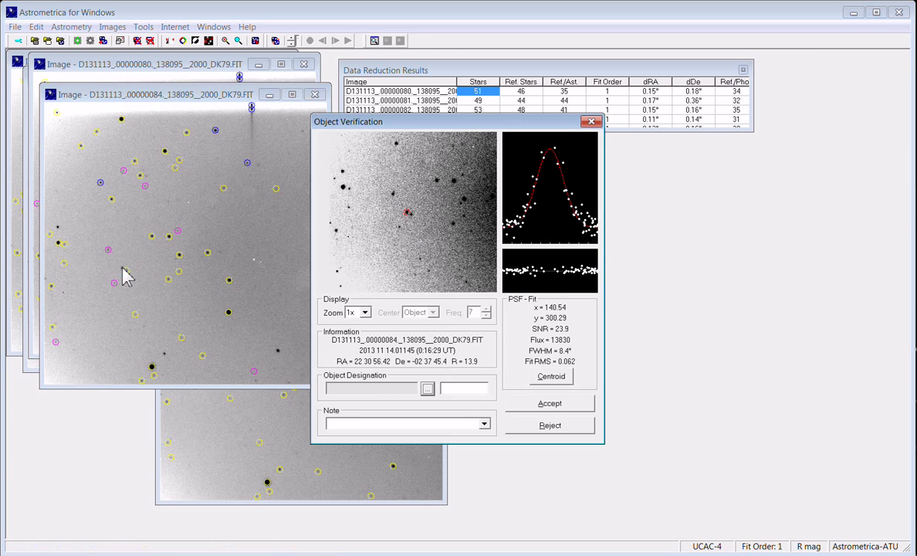
click(428, 389)
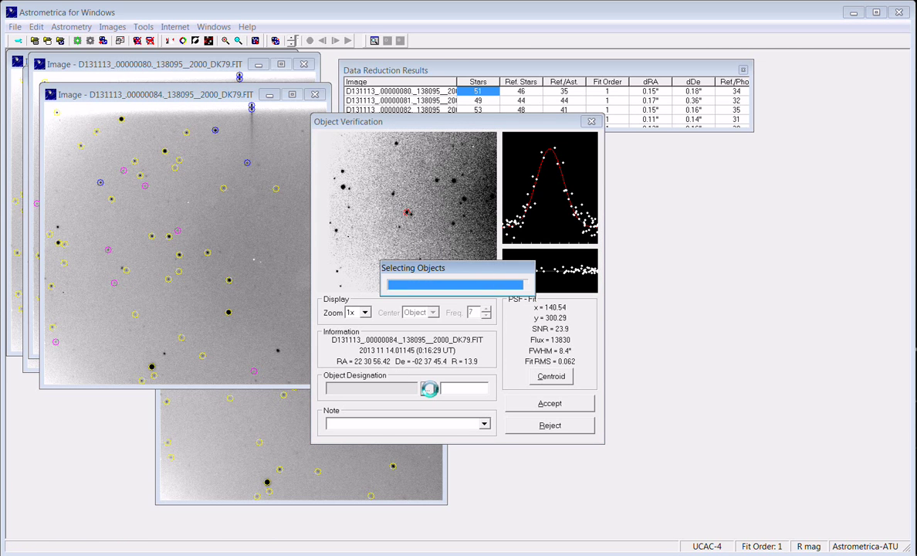
click(526, 353)
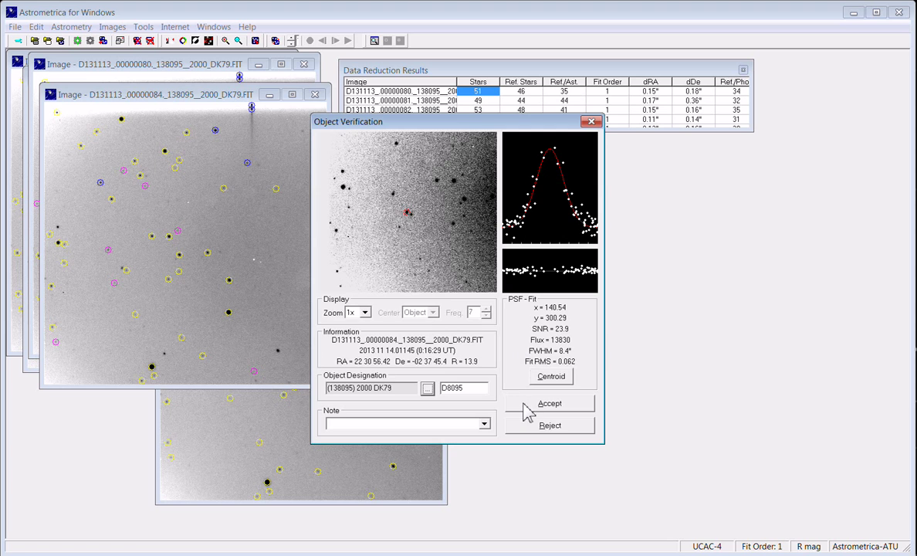
click(533, 403)
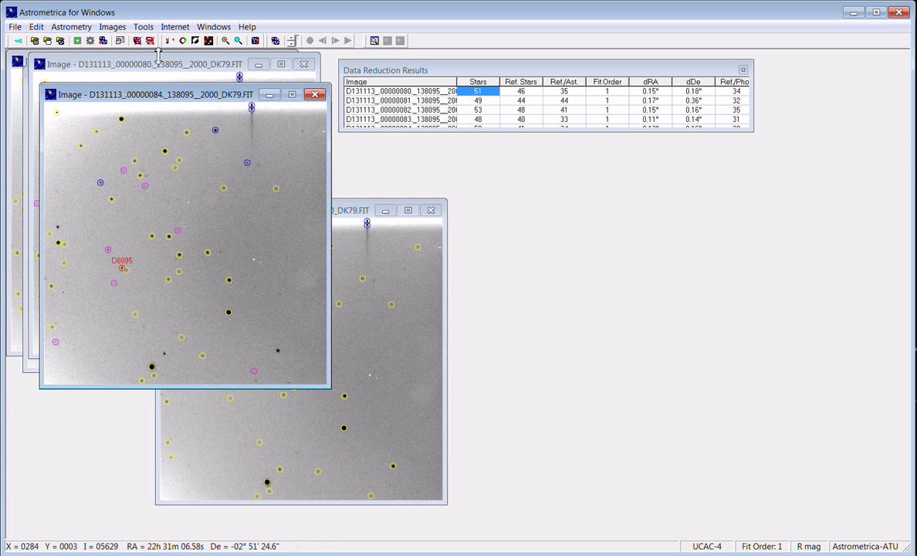
click(74, 28)
mouse_move(115, 32)
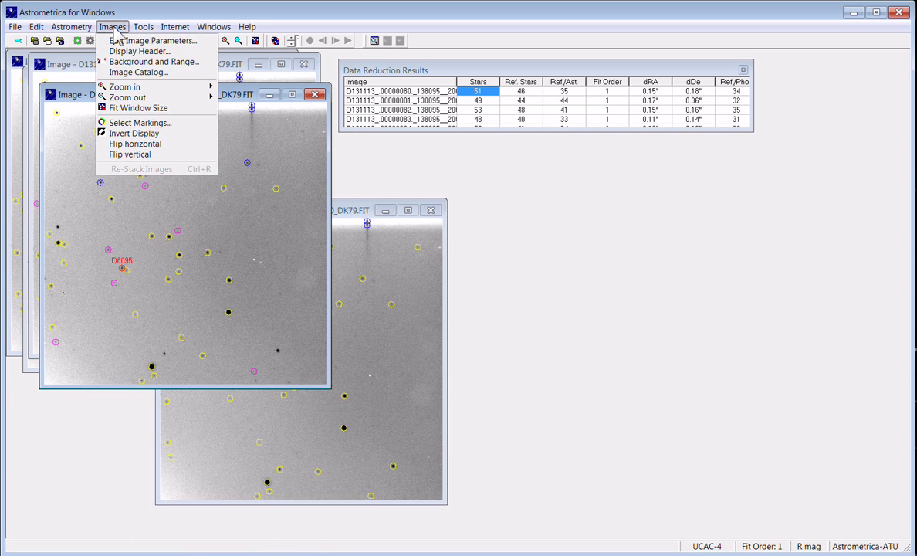
mouse_move(14, 27)
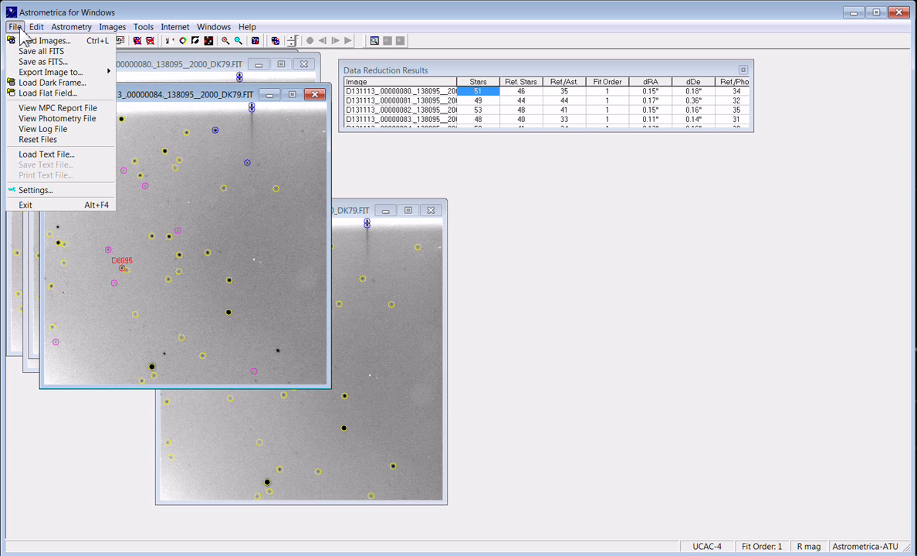
click(60, 112)
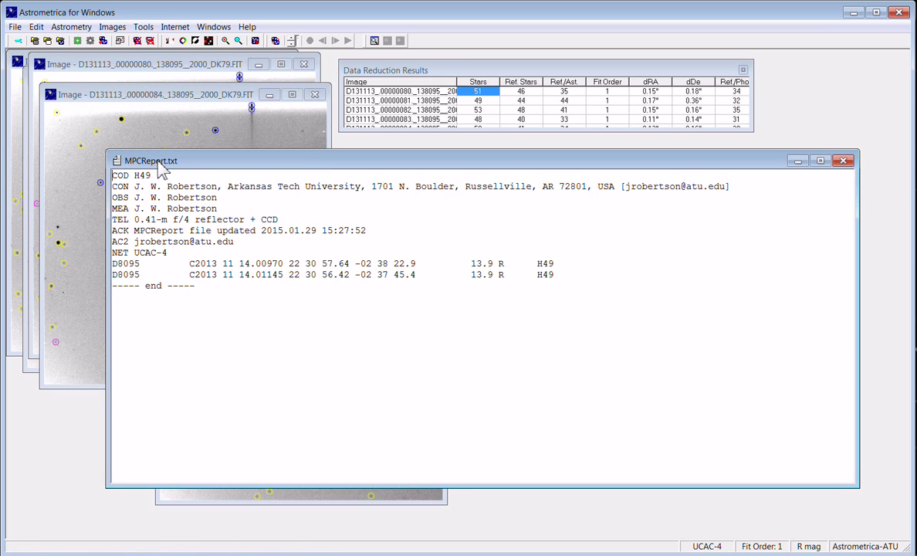
drag(160, 172, 178, 151)
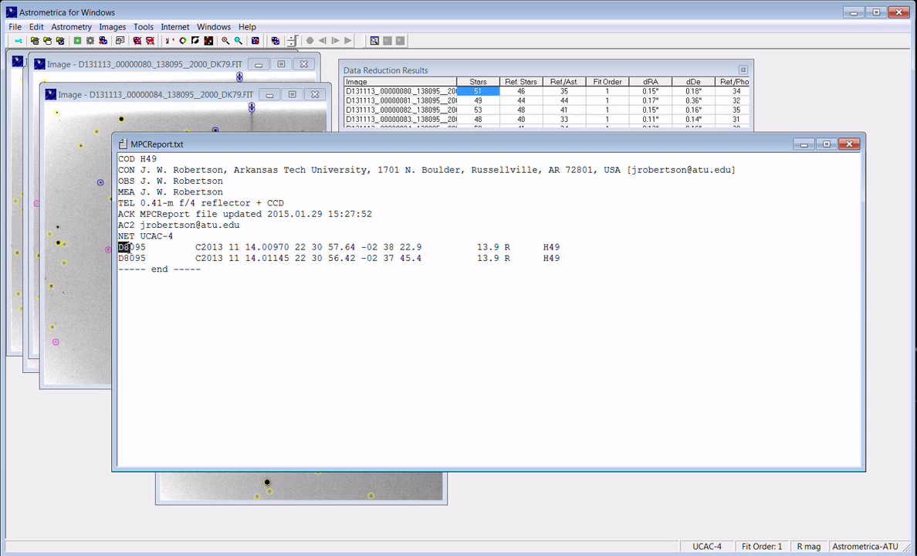
drag(141, 249, 560, 260)
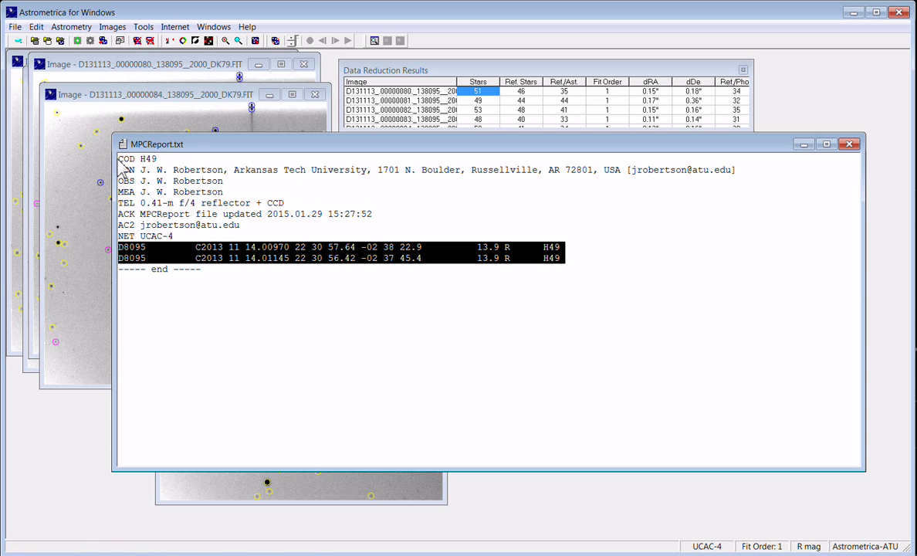
drag(117, 160, 174, 240)
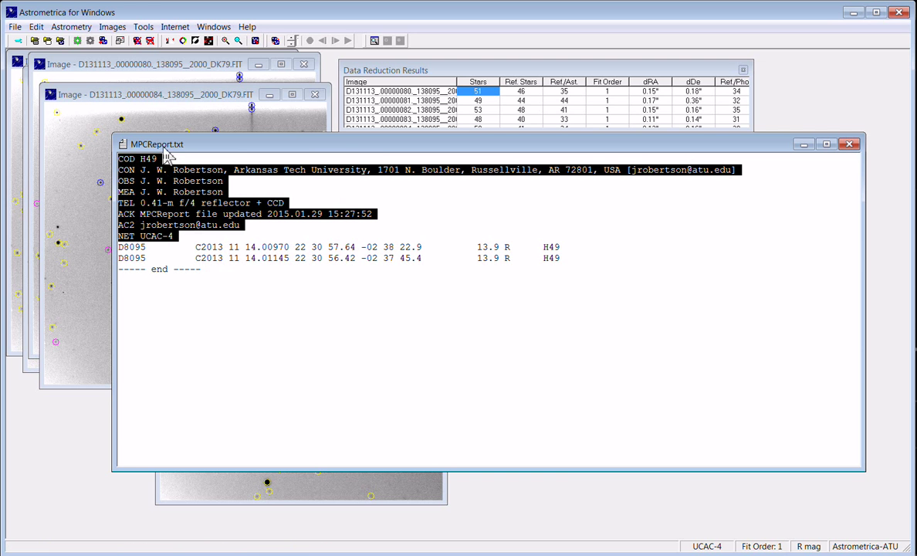
drag(170, 154, 111, 136)
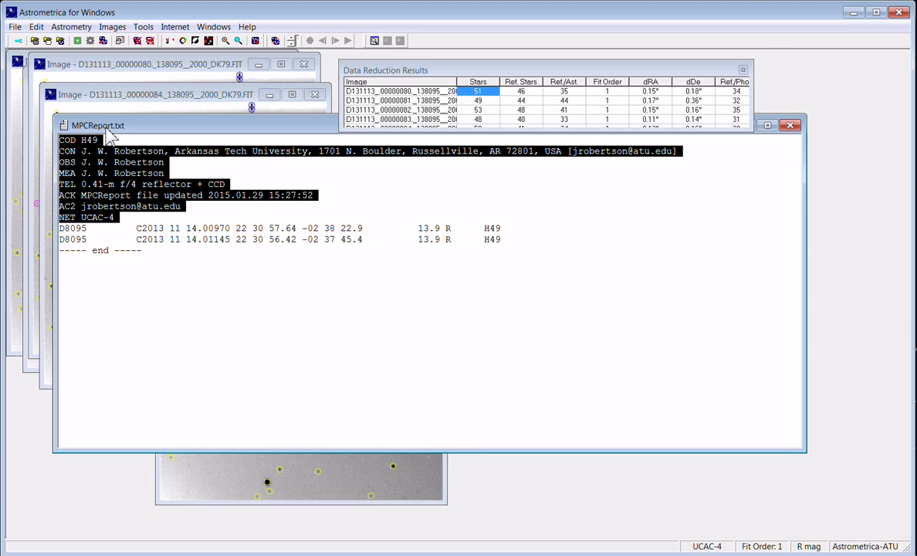
click(791, 125)
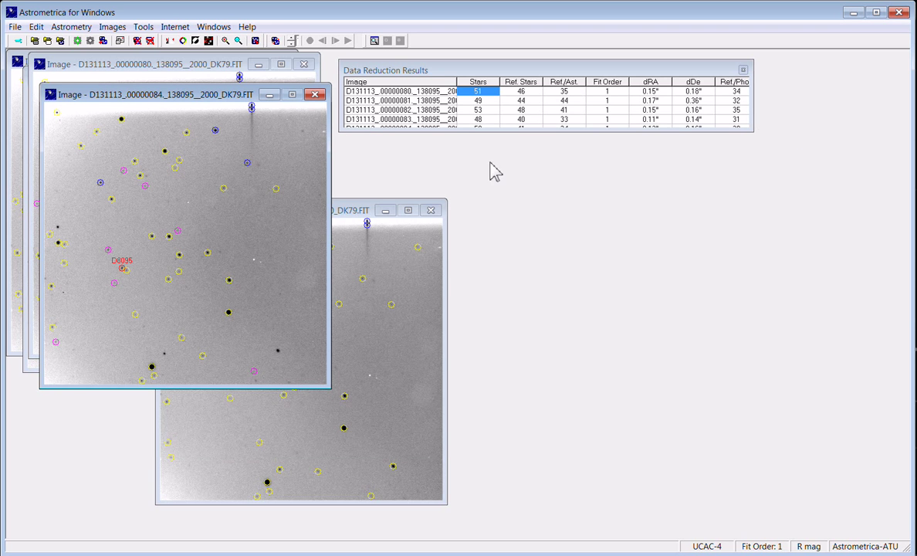
drag(403, 70, 401, 68)
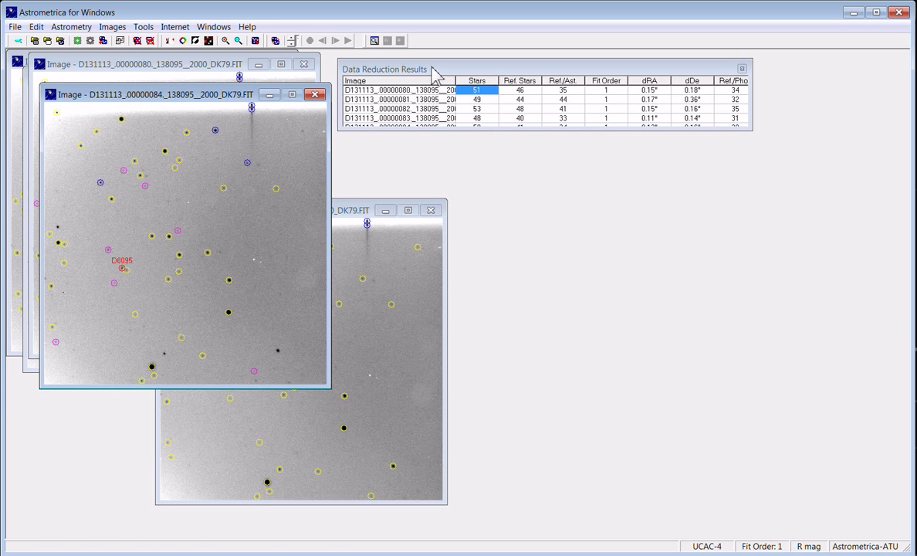